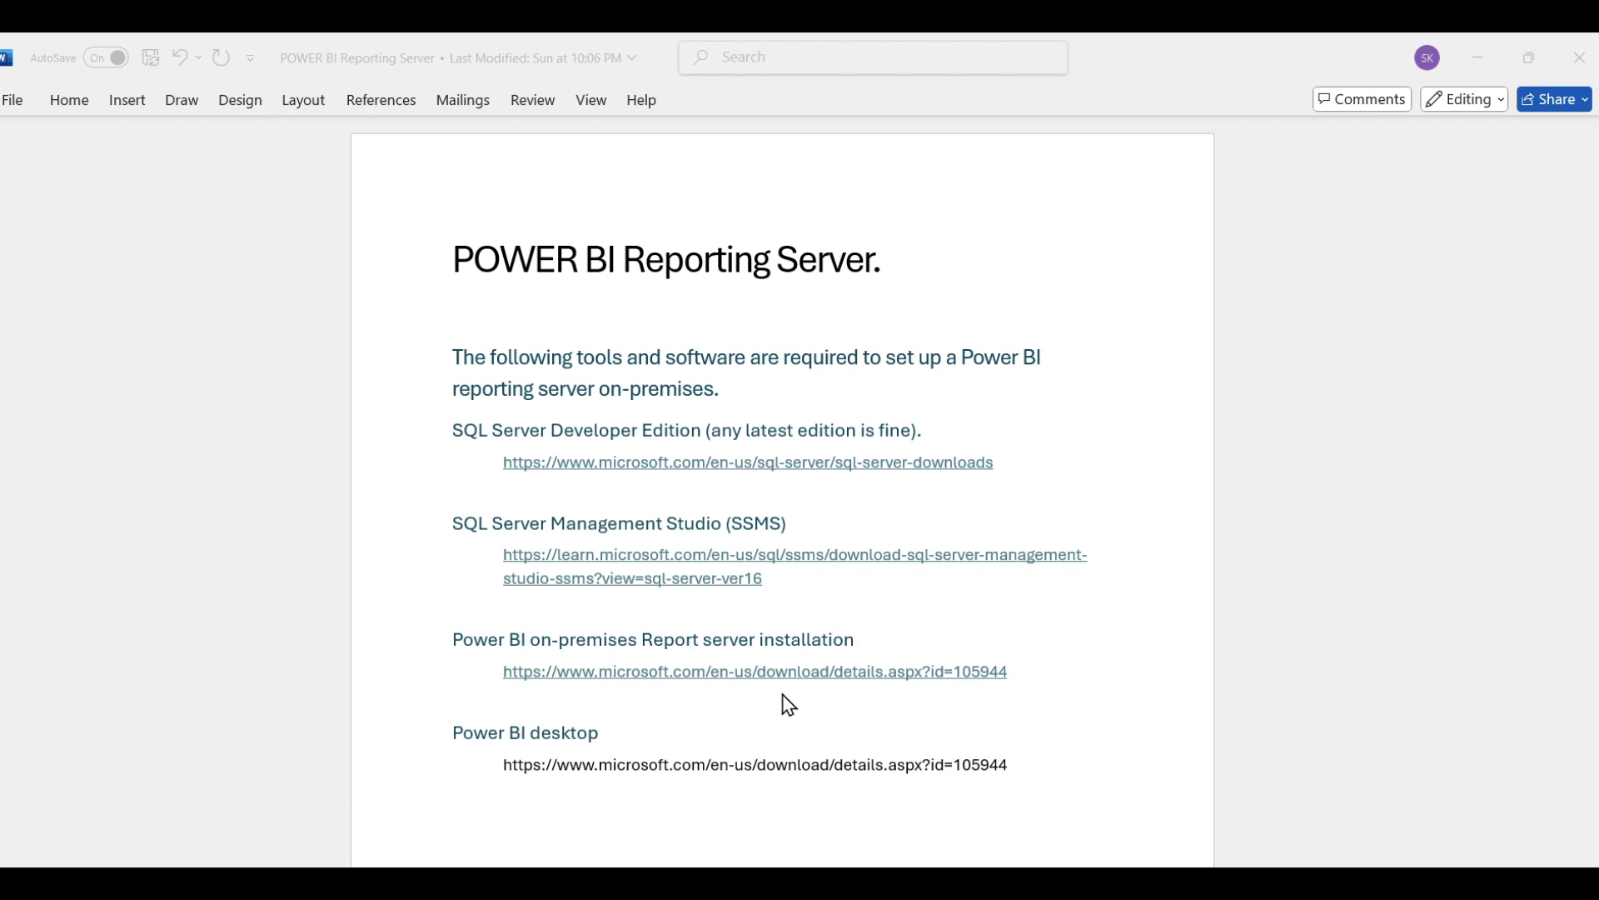
Follow the Word report server link to the Power BI Report Server May 2024 page and choose Download.
double_click(855, 675)
ctrl+click(854, 674)
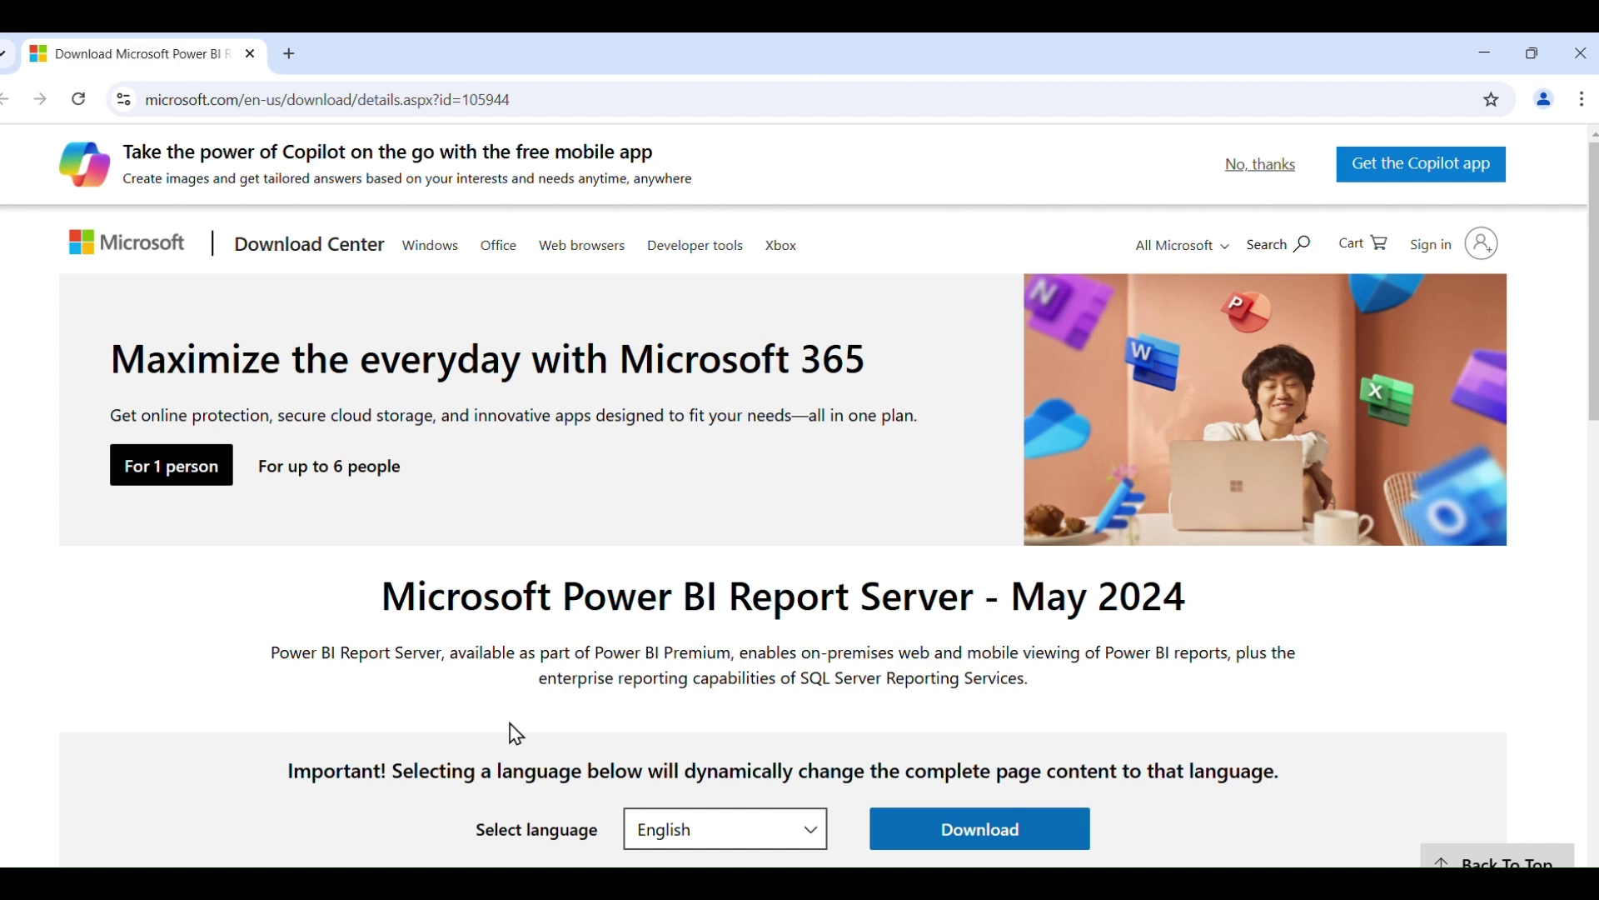
scroll(516, 734, down, 2)
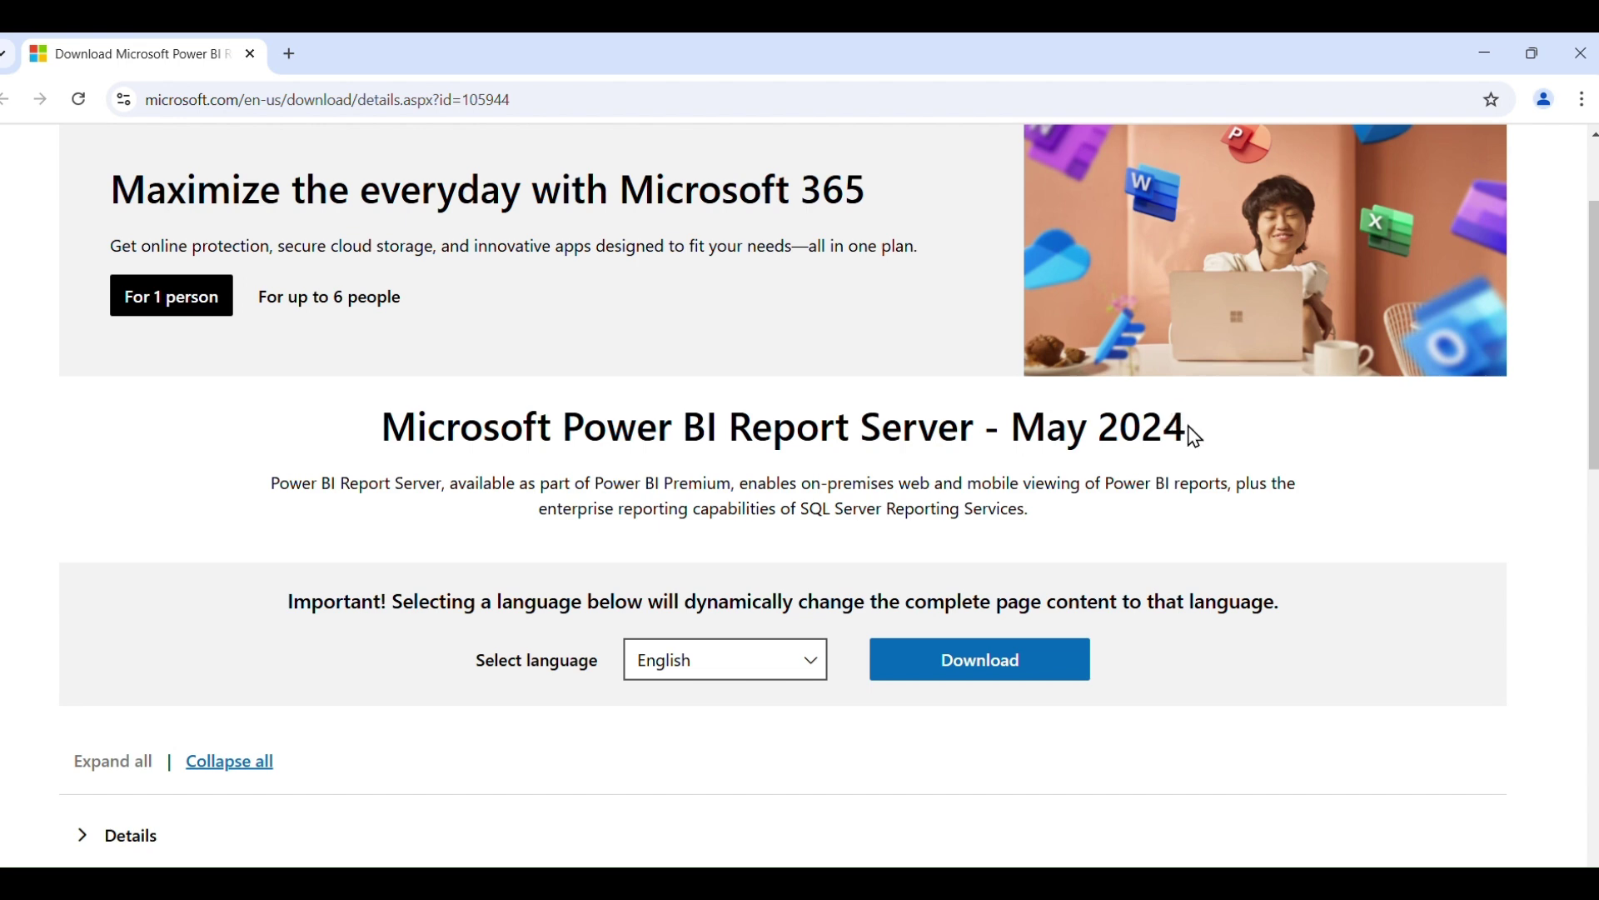
drag(1189, 429, 1018, 428)
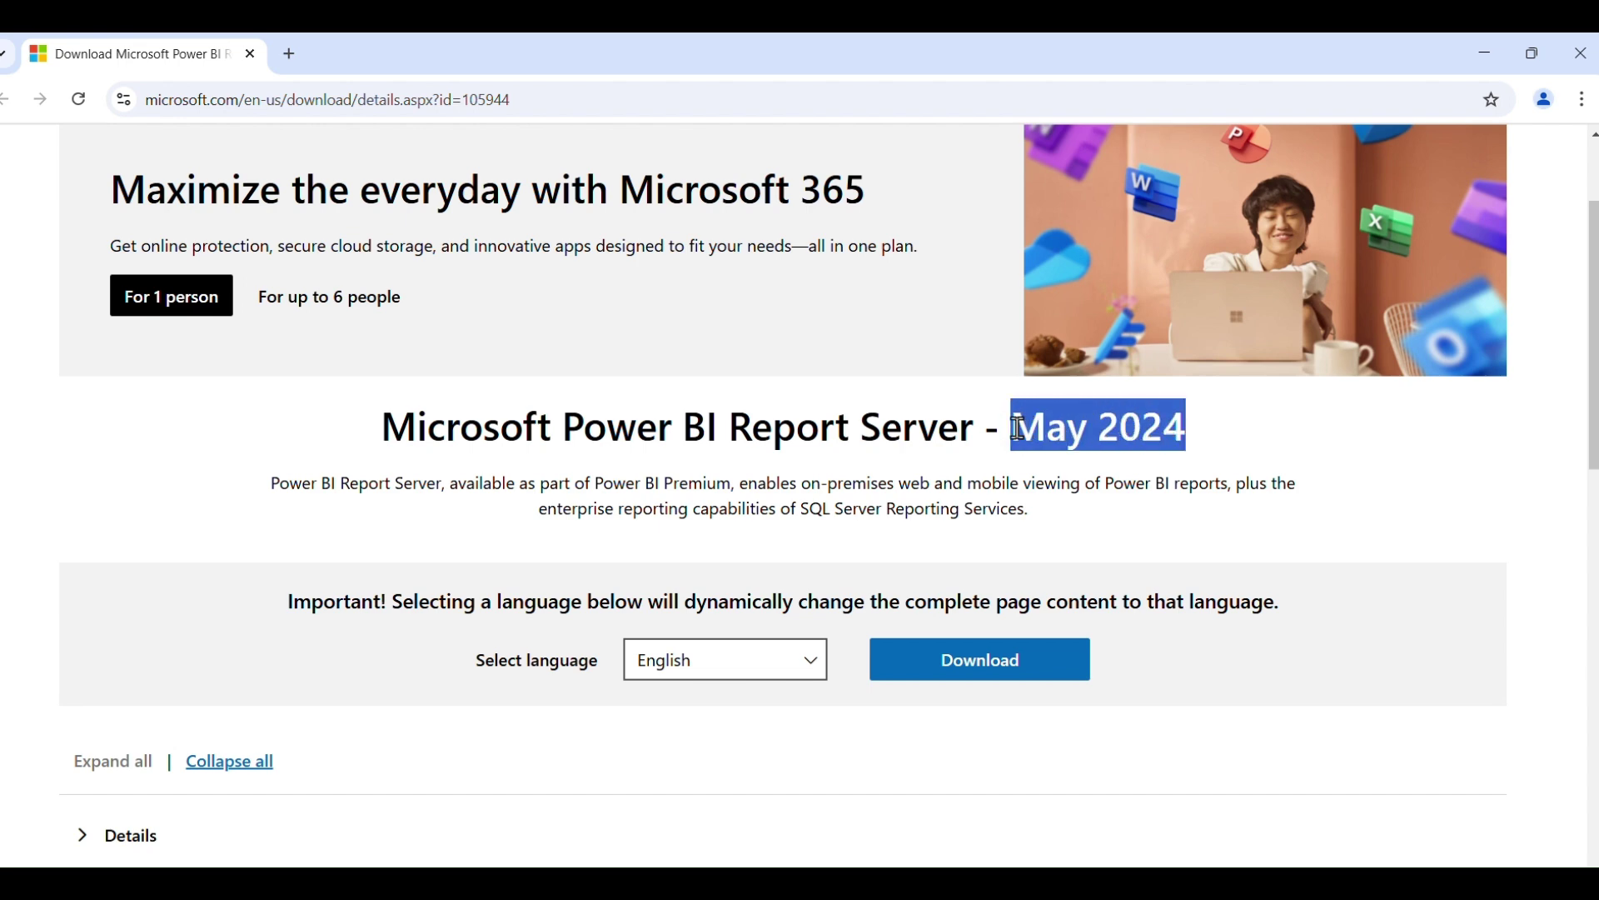
click(1010, 659)
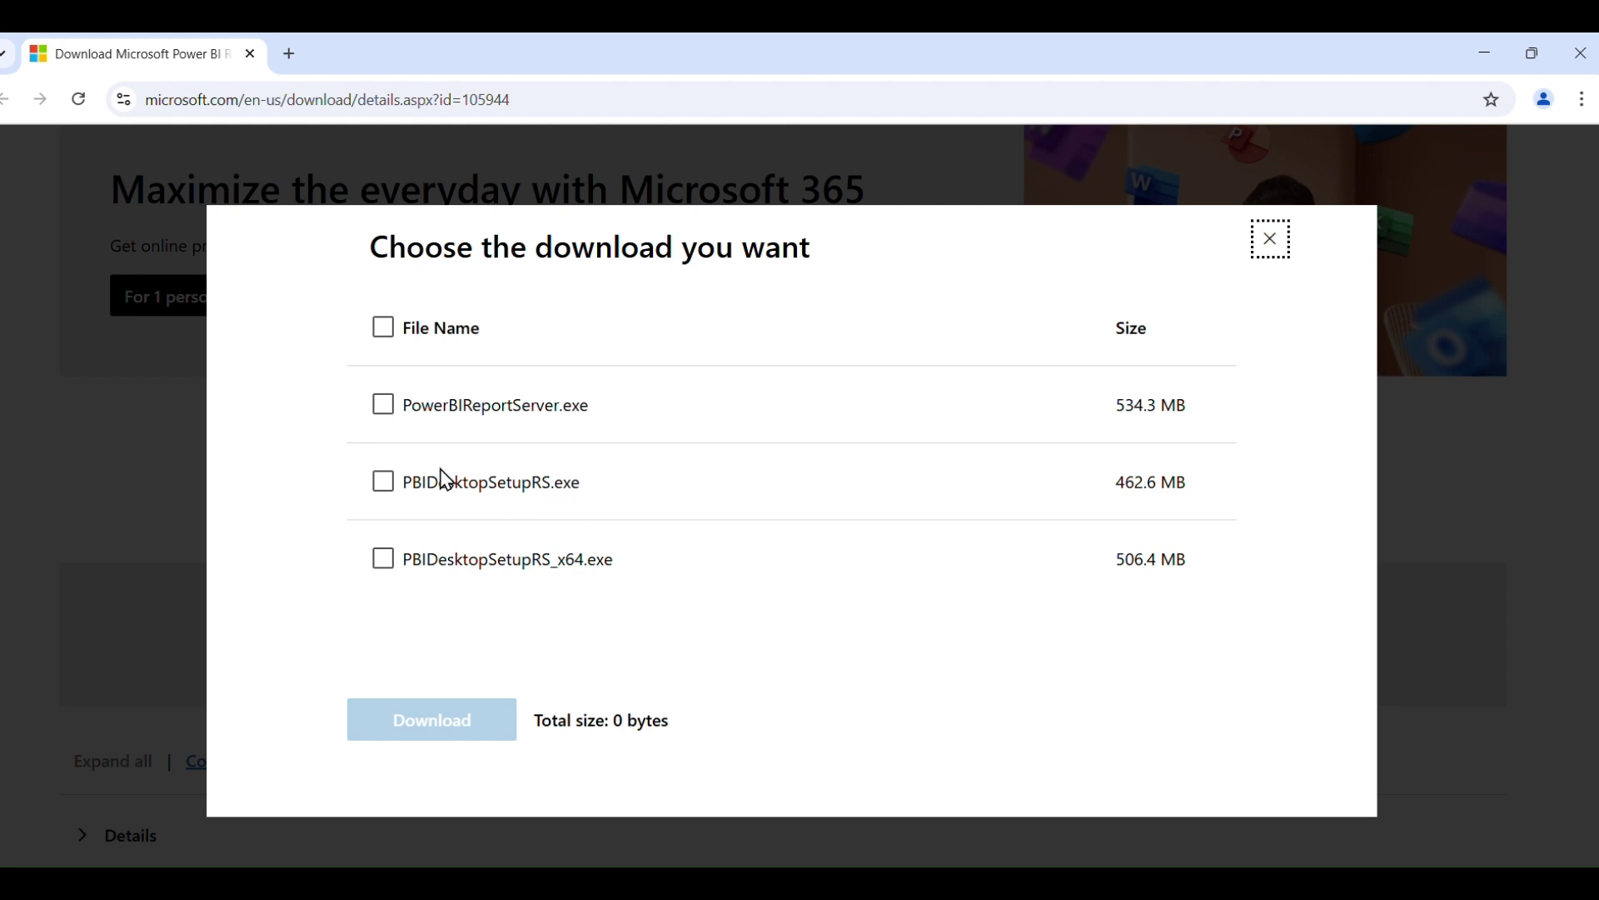
Select PowerBIReportServer.exe and start its download.
click(394, 416)
click(393, 419)
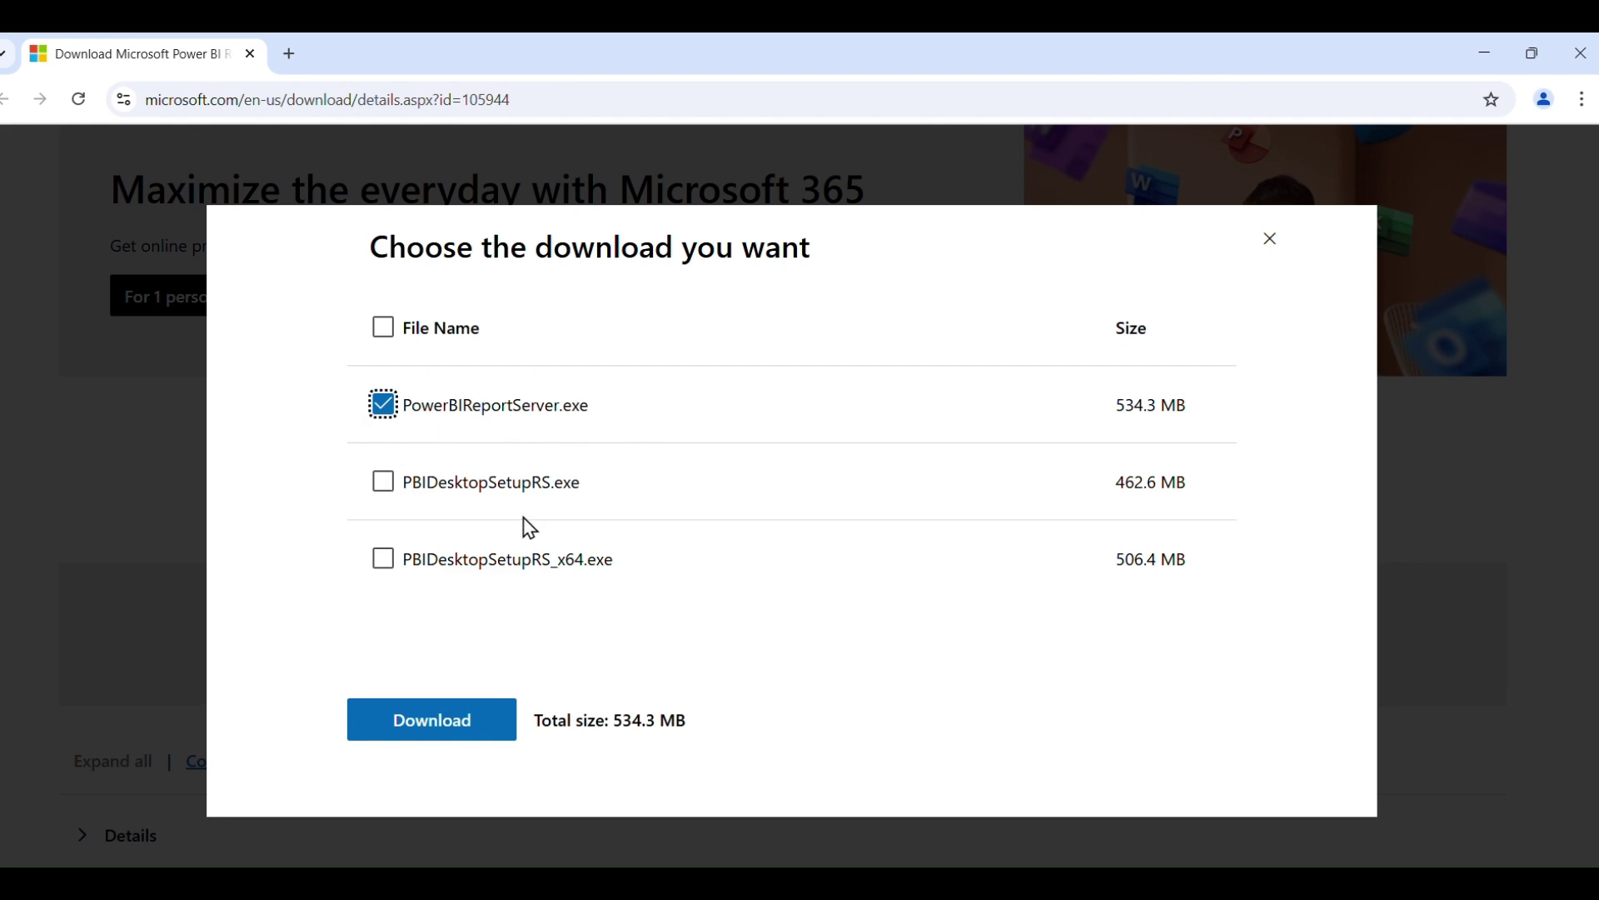
click(450, 718)
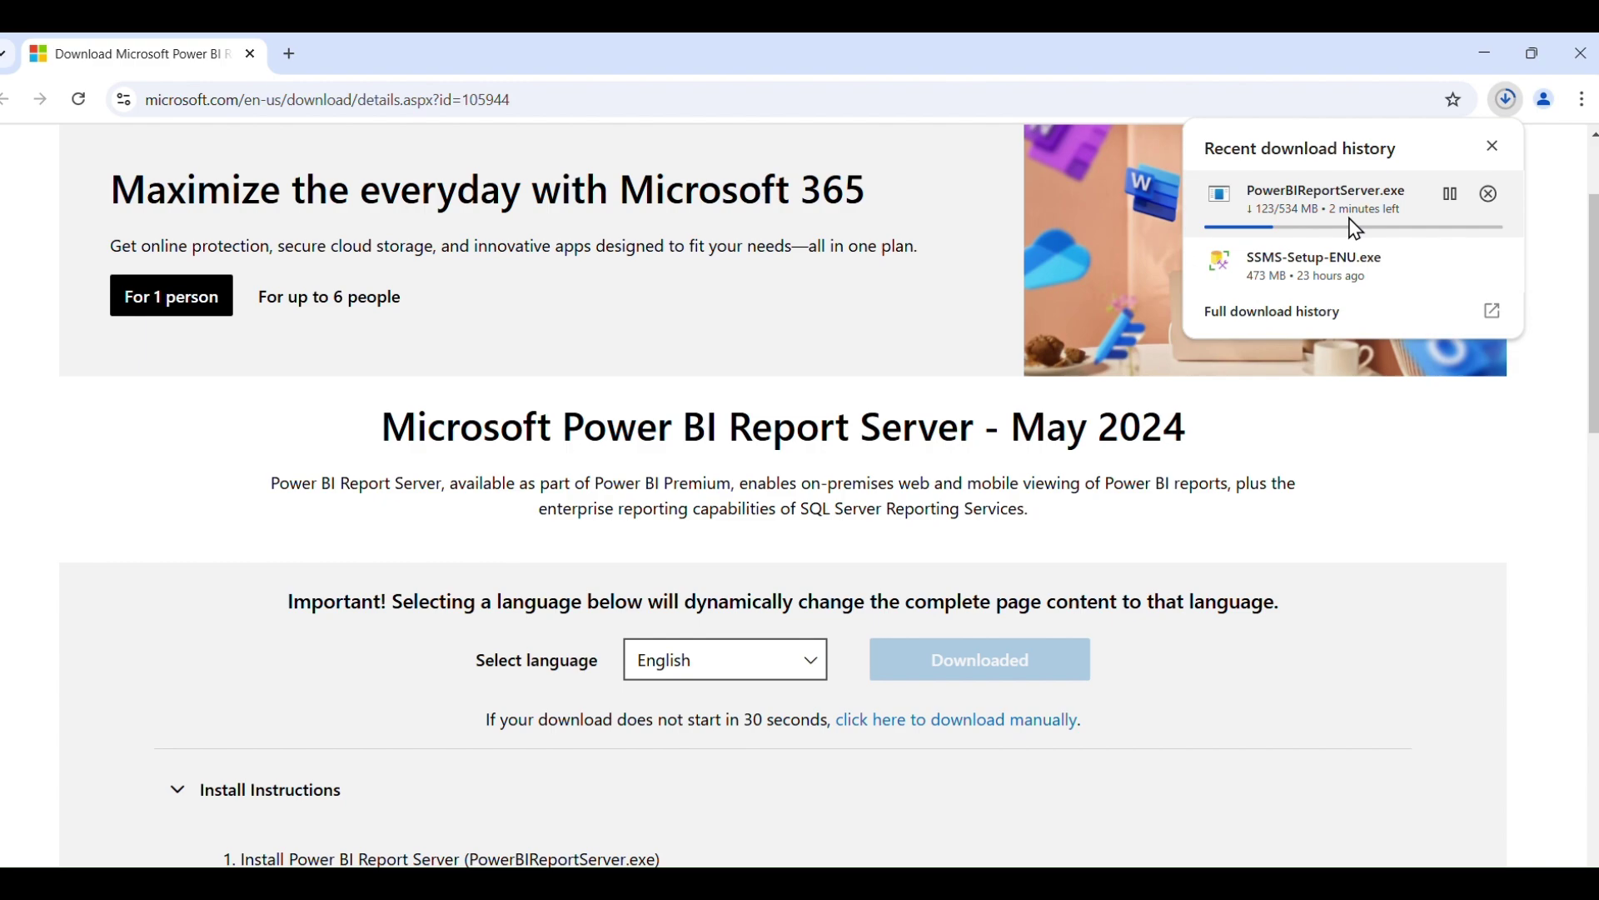
Check the Word notes, then confirm in Chrome's downloads that the installer finished.
click(567, 883)
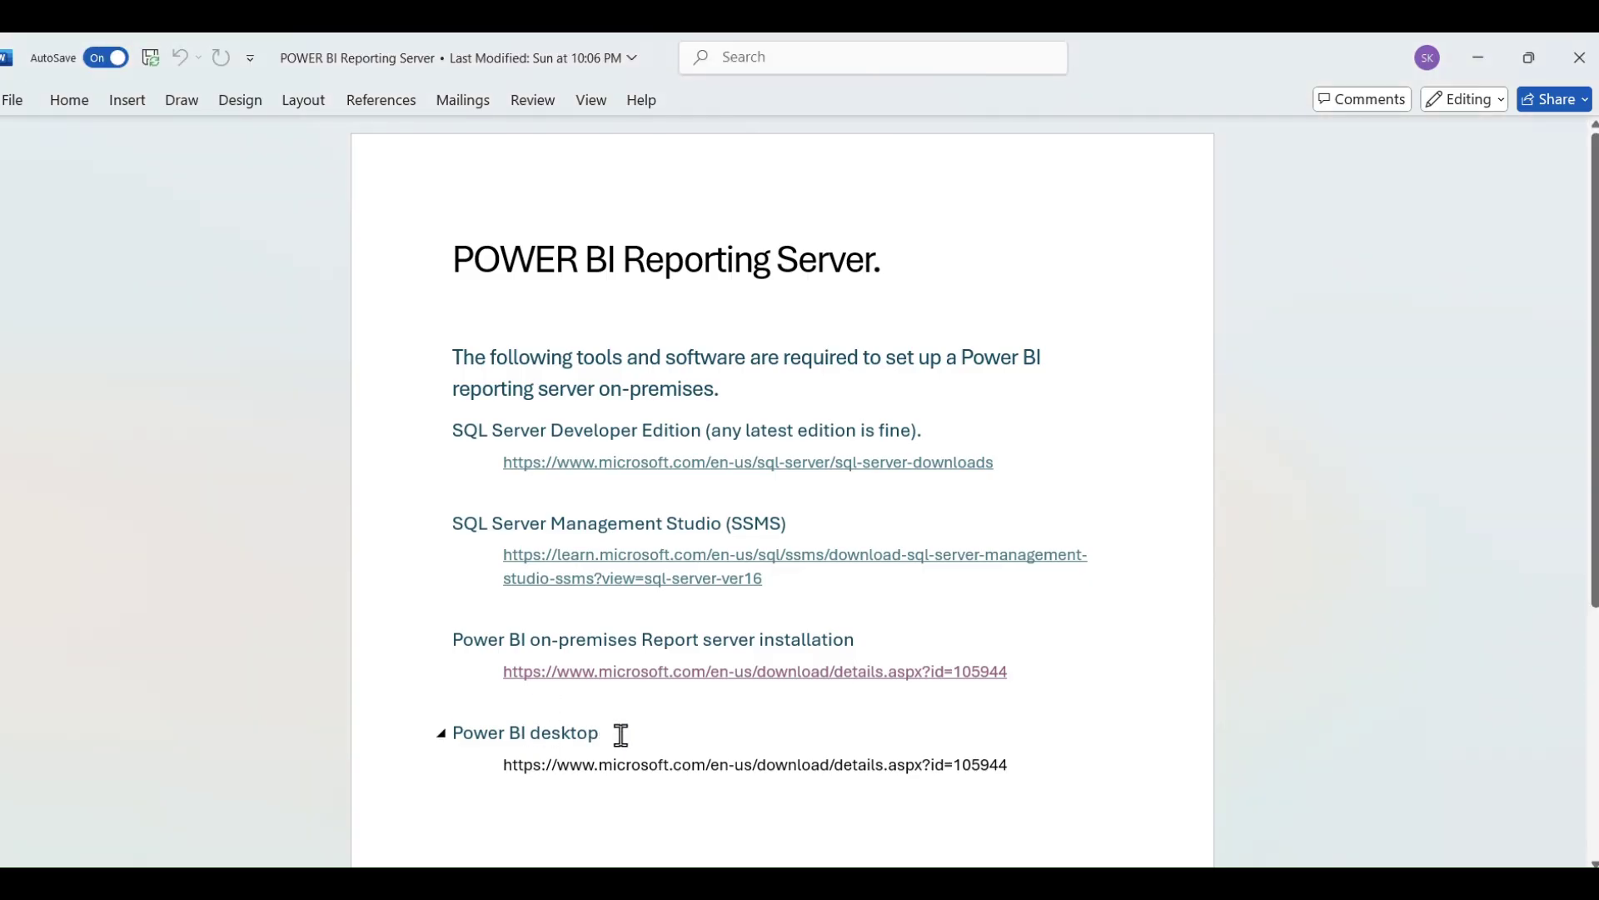
key(alt+Tab)
key(alt+Tab)
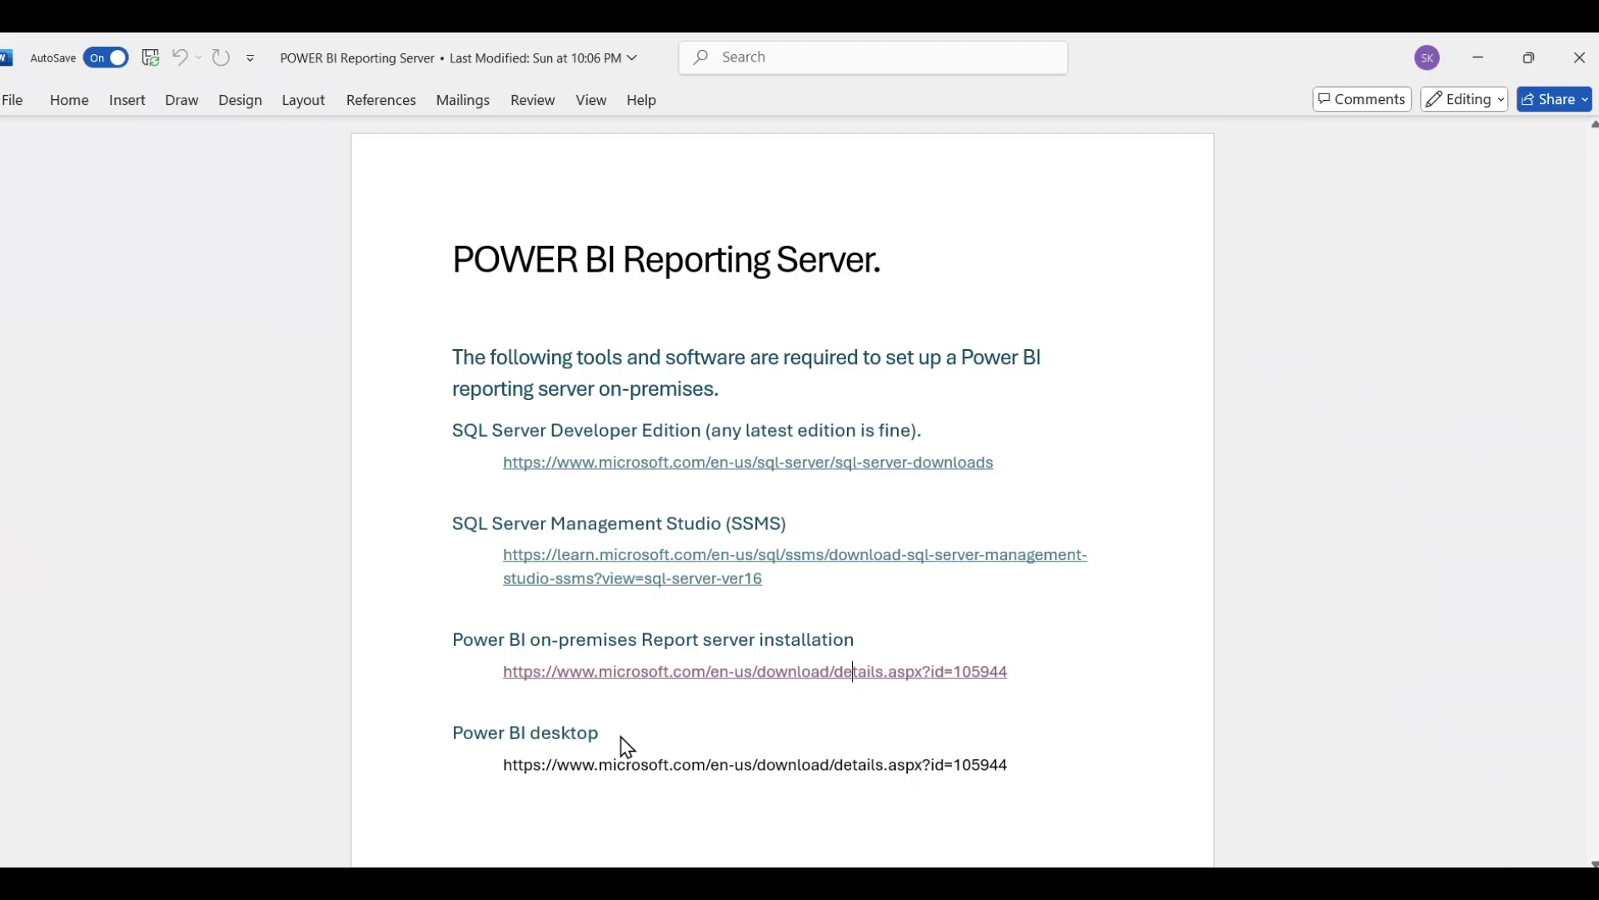
drag(622, 729, 483, 728)
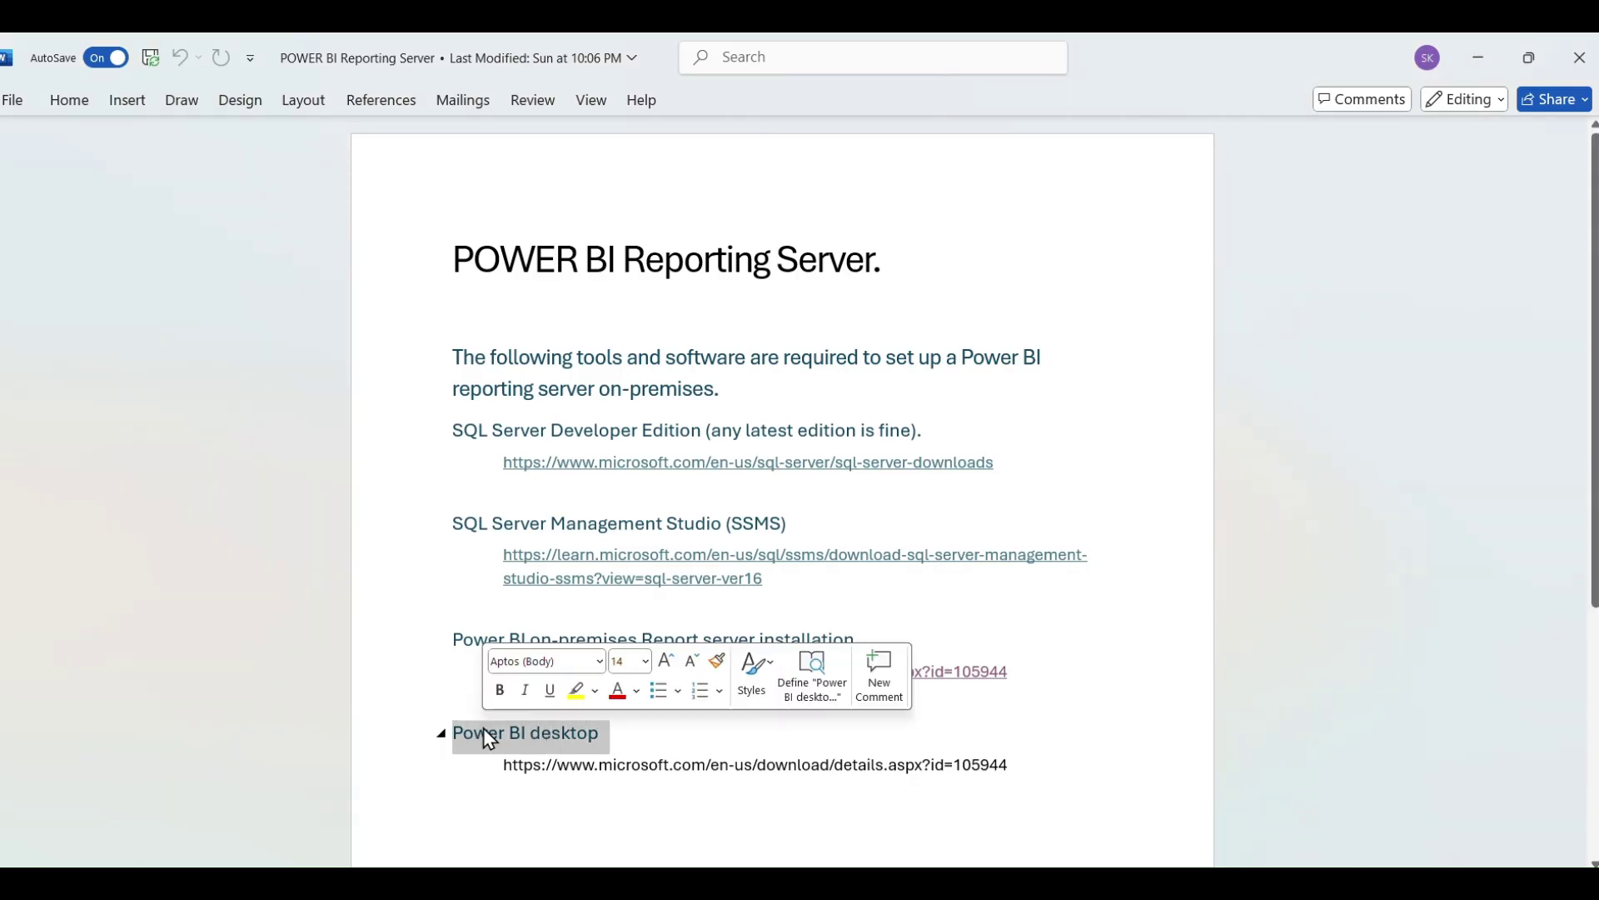
key(alt+Tab)
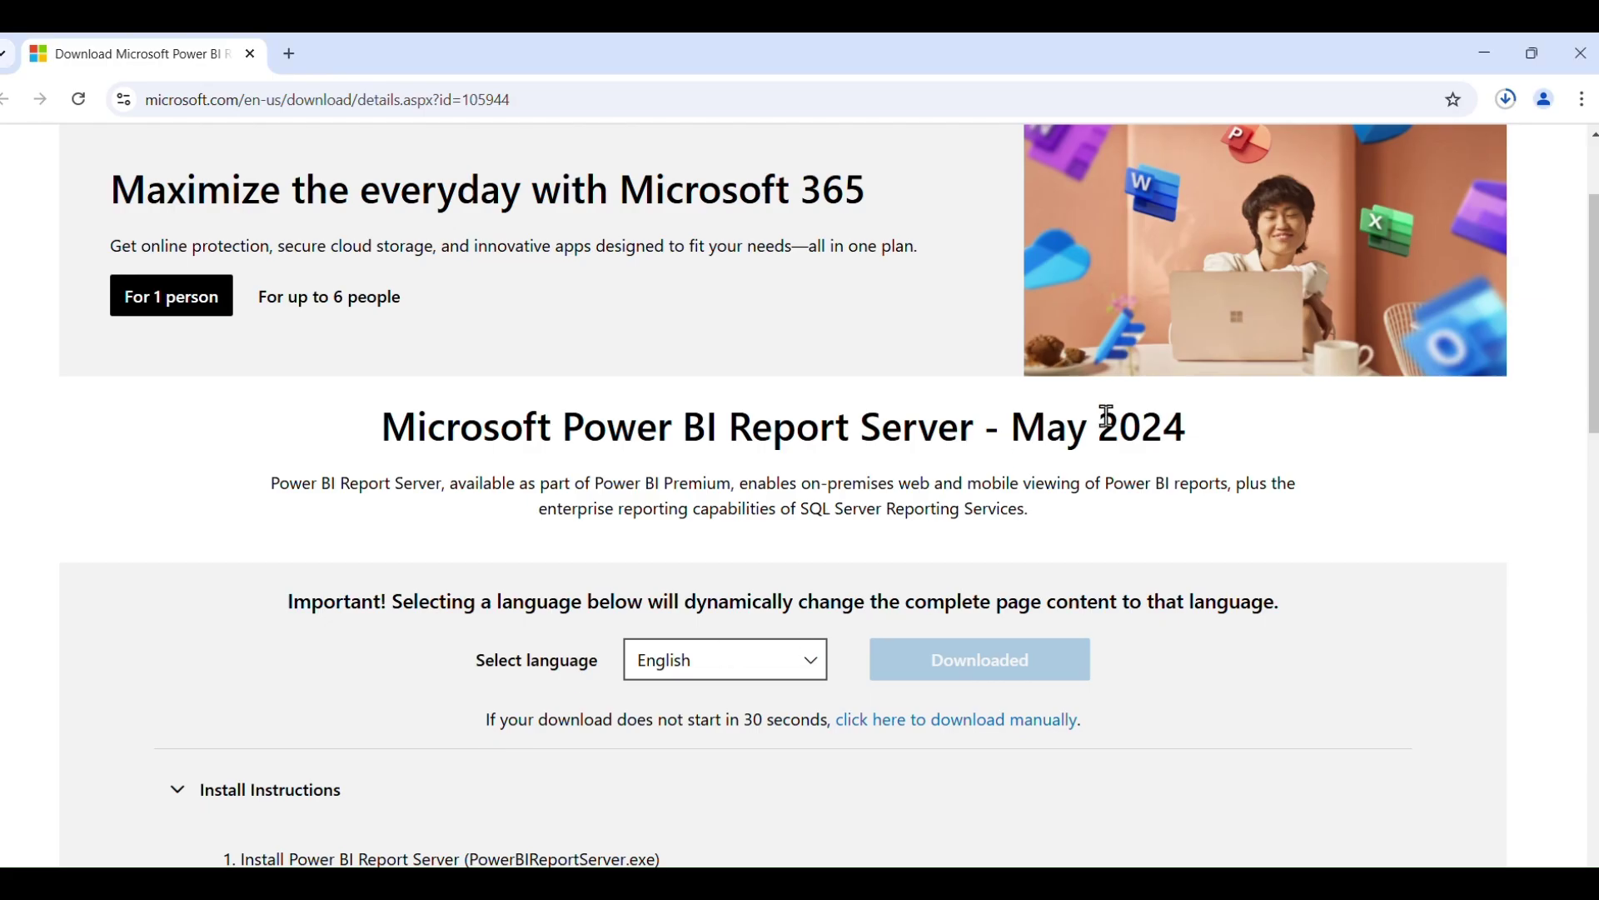
click(1506, 99)
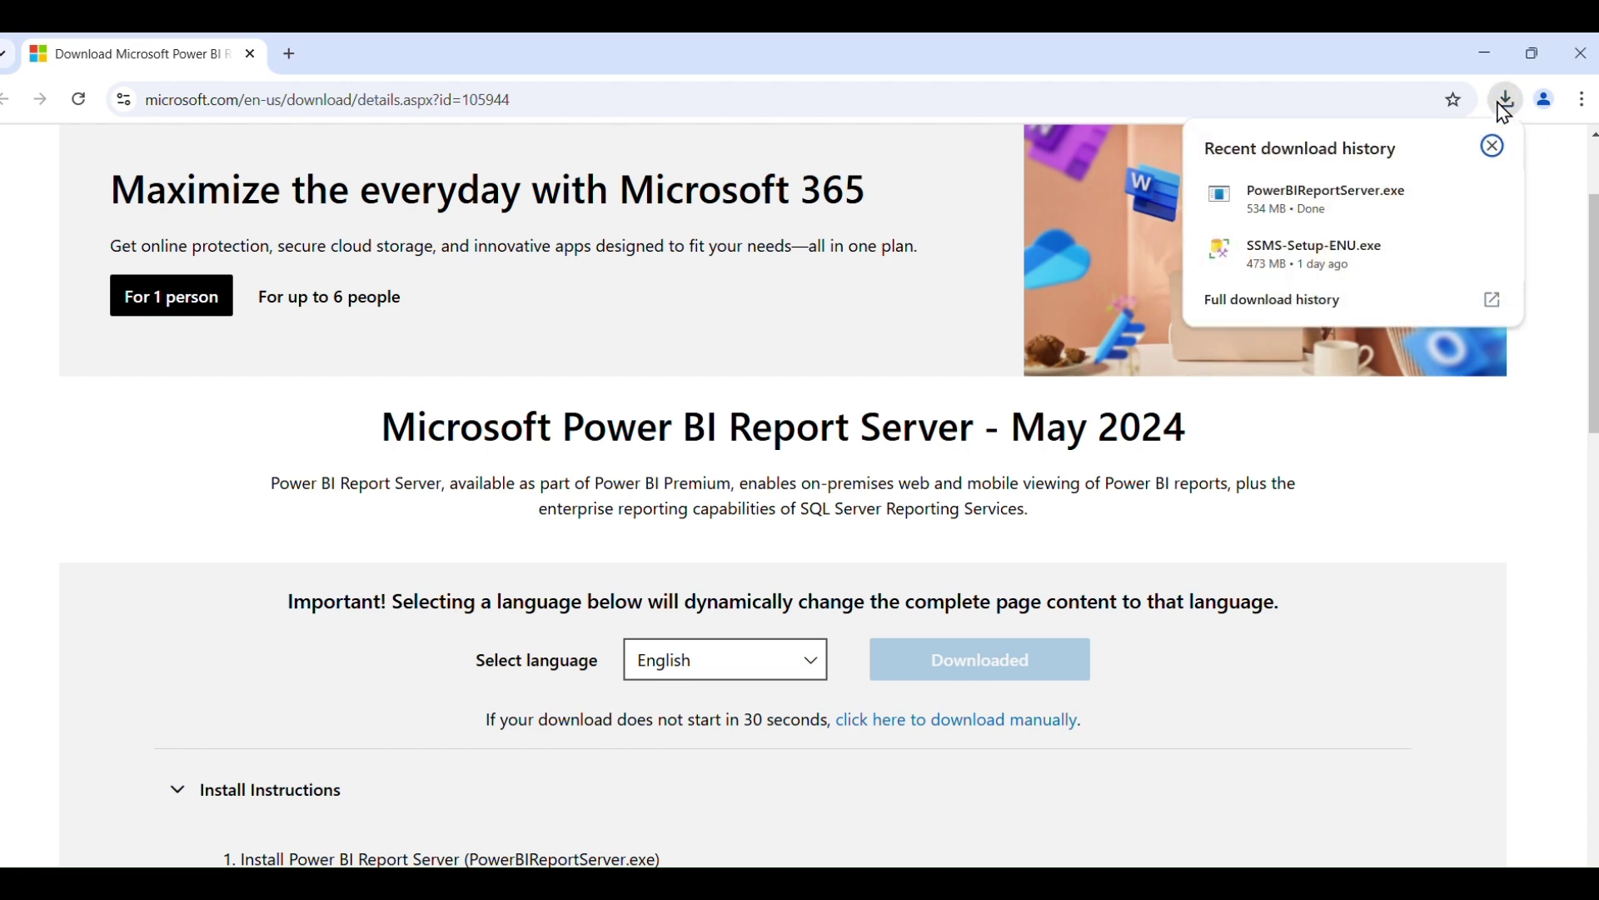
Launch PowerBIReportServer from the Downloads folder and minimize File Explorer.
click(1450, 194)
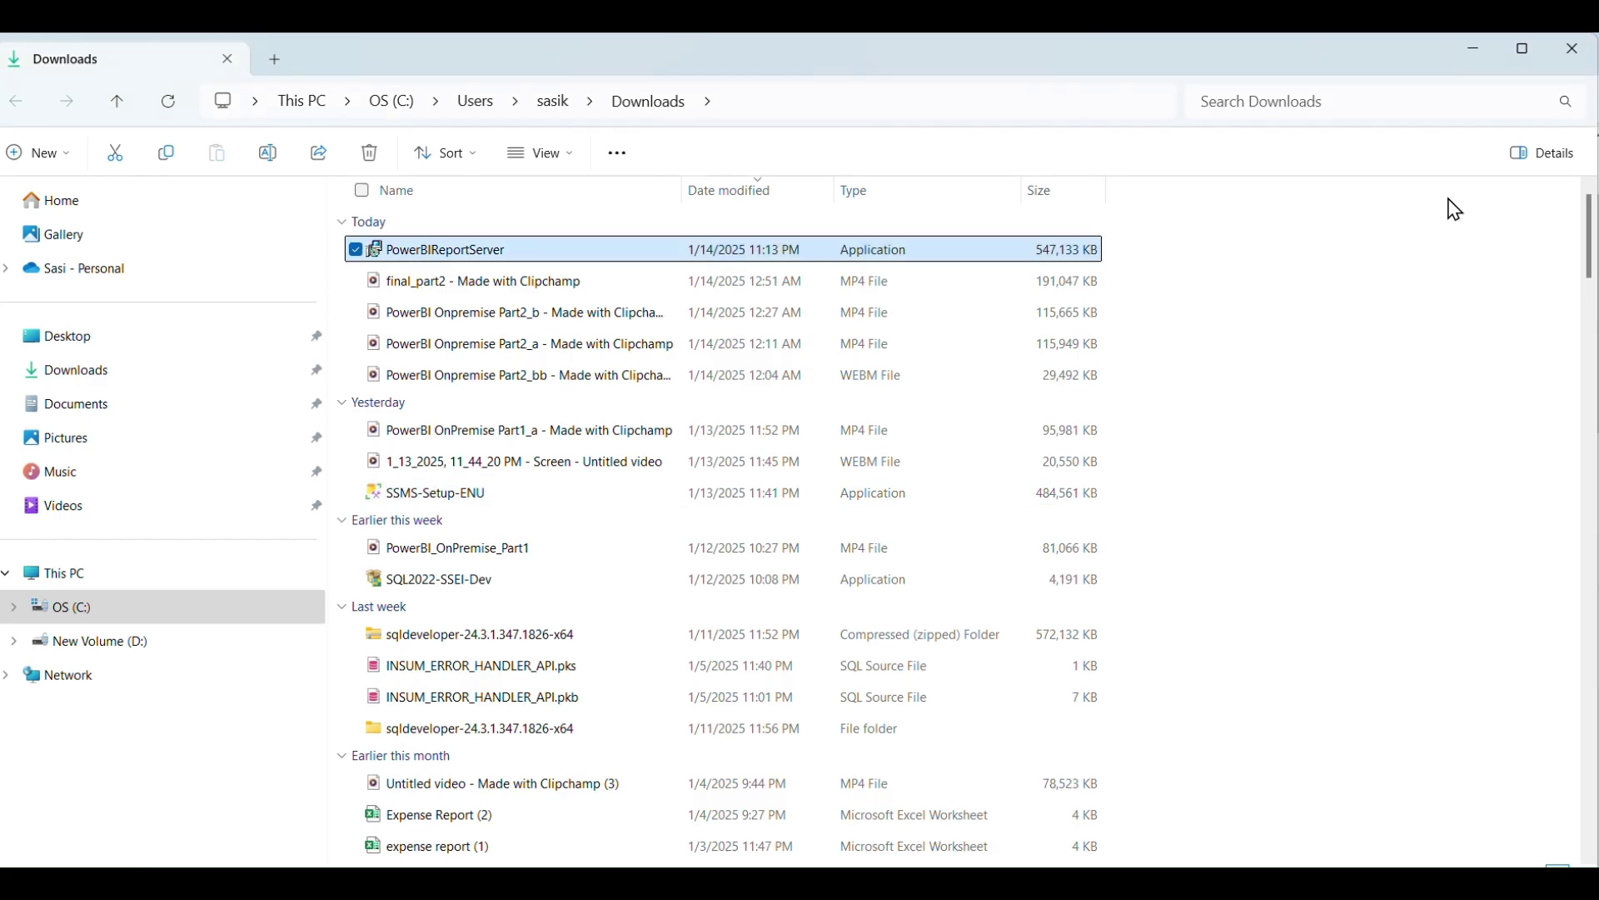
double_click(488, 252)
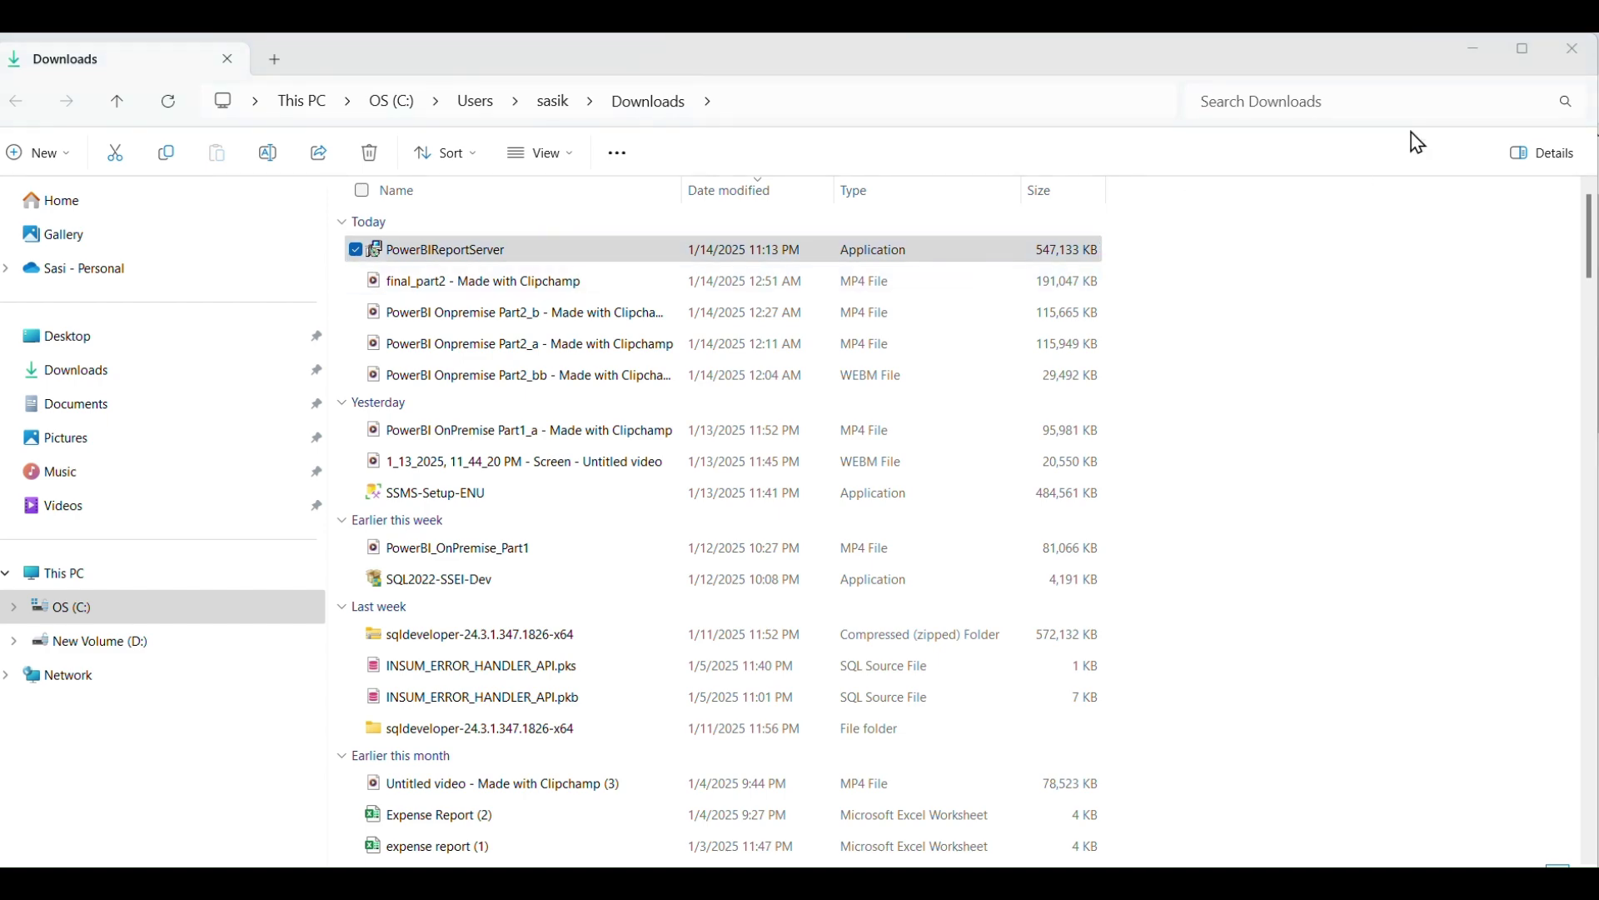
click(1477, 42)
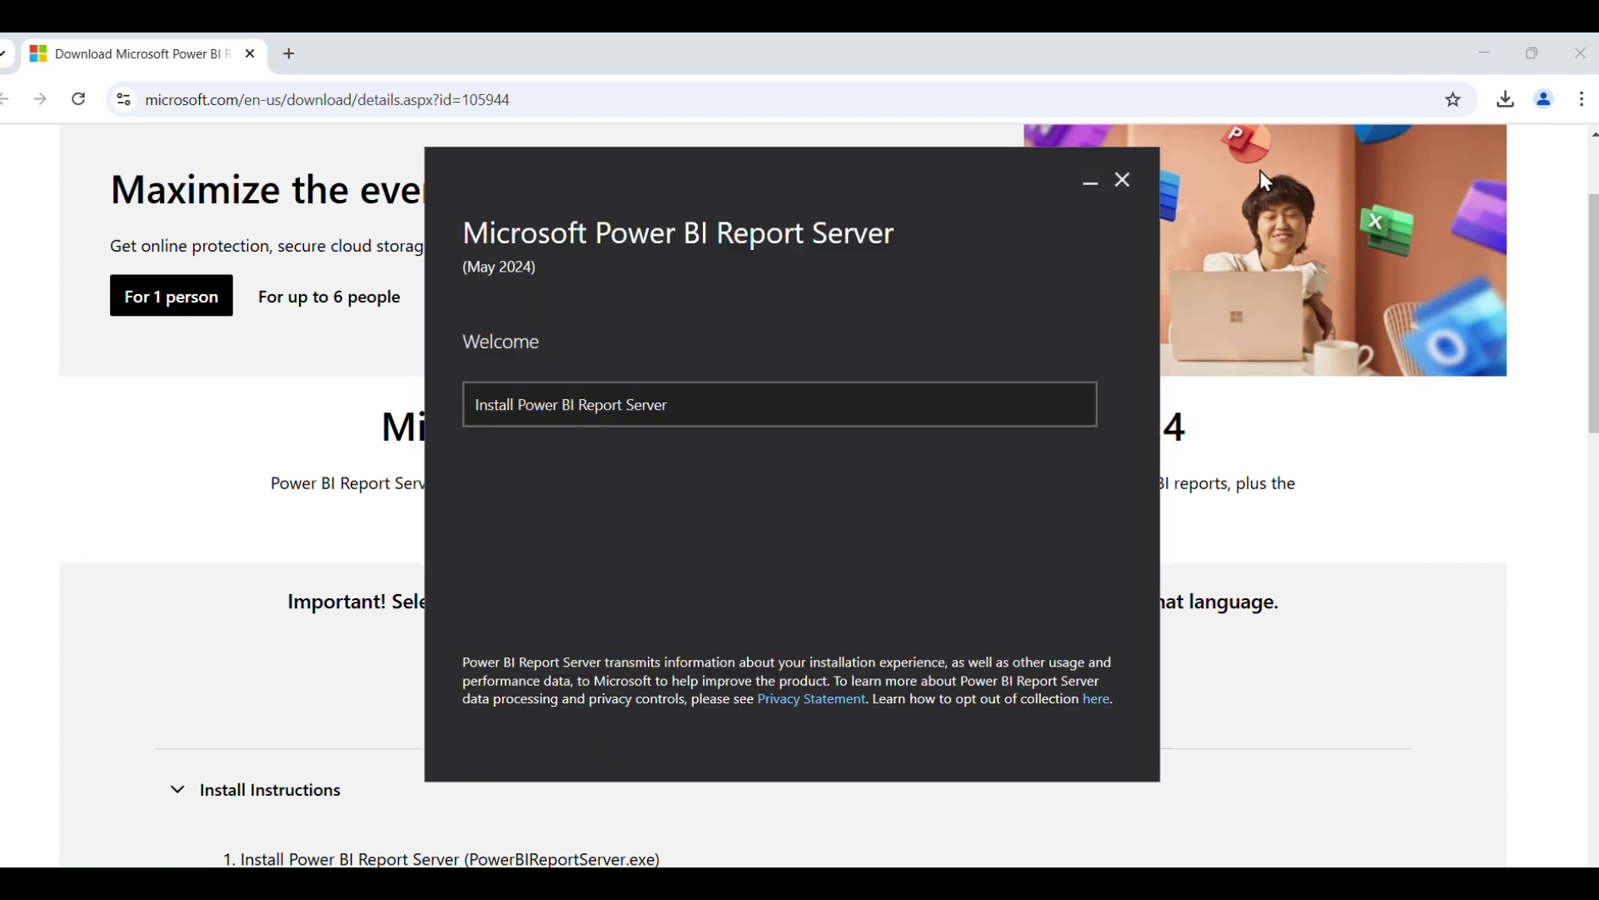
Minimize Chrome and Word, then start Install Power BI Report Server from the Welcome page.
click(1489, 56)
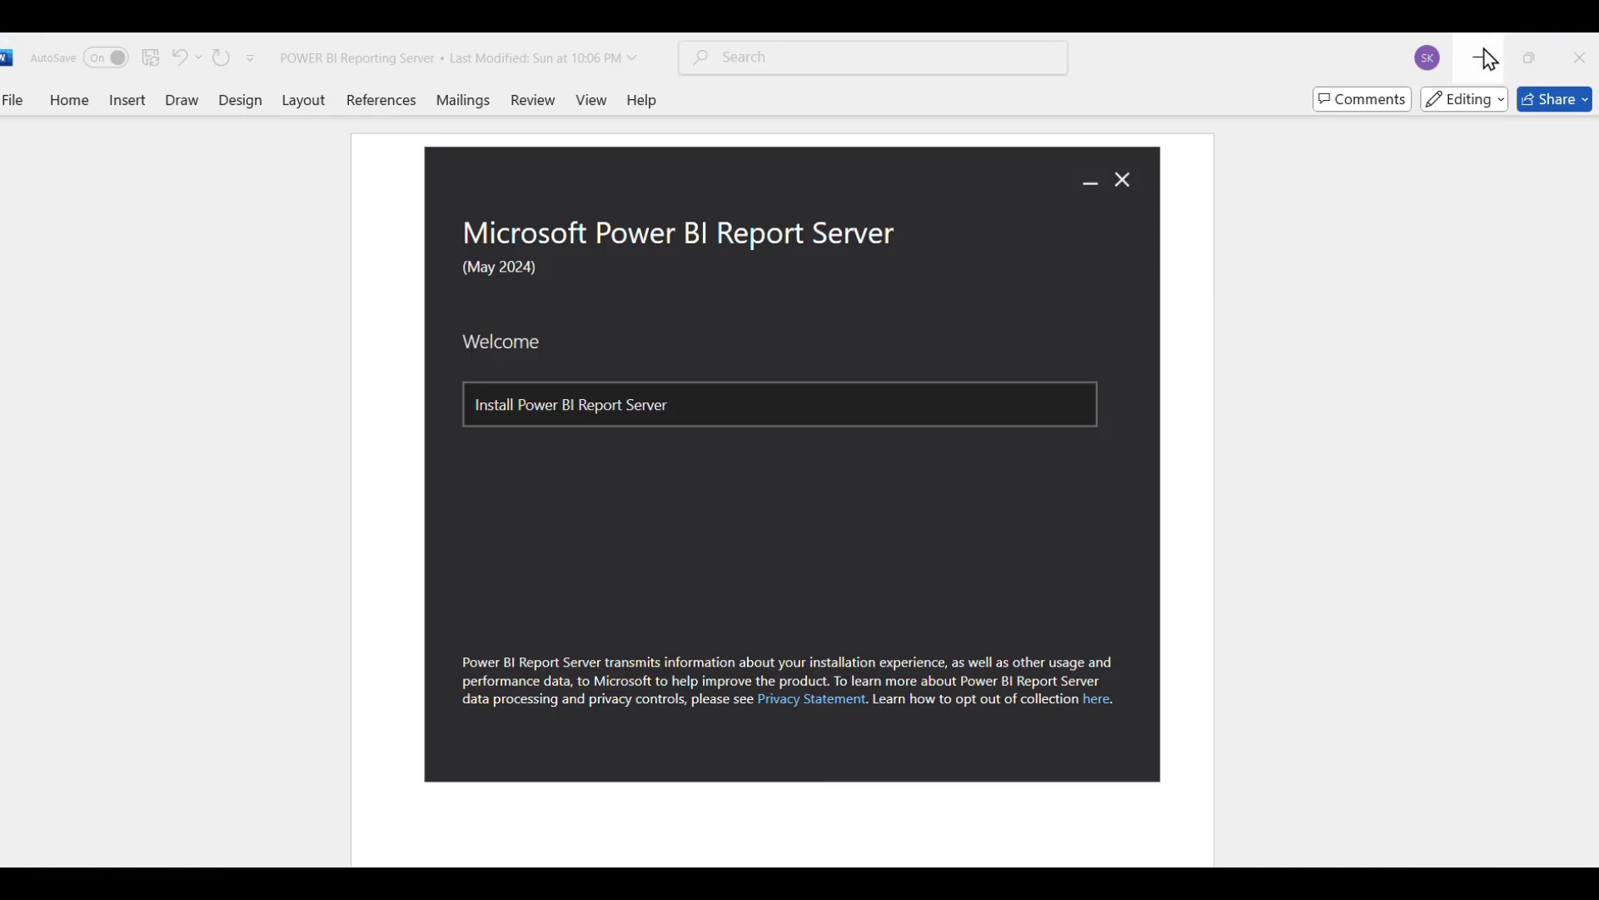
click(1480, 57)
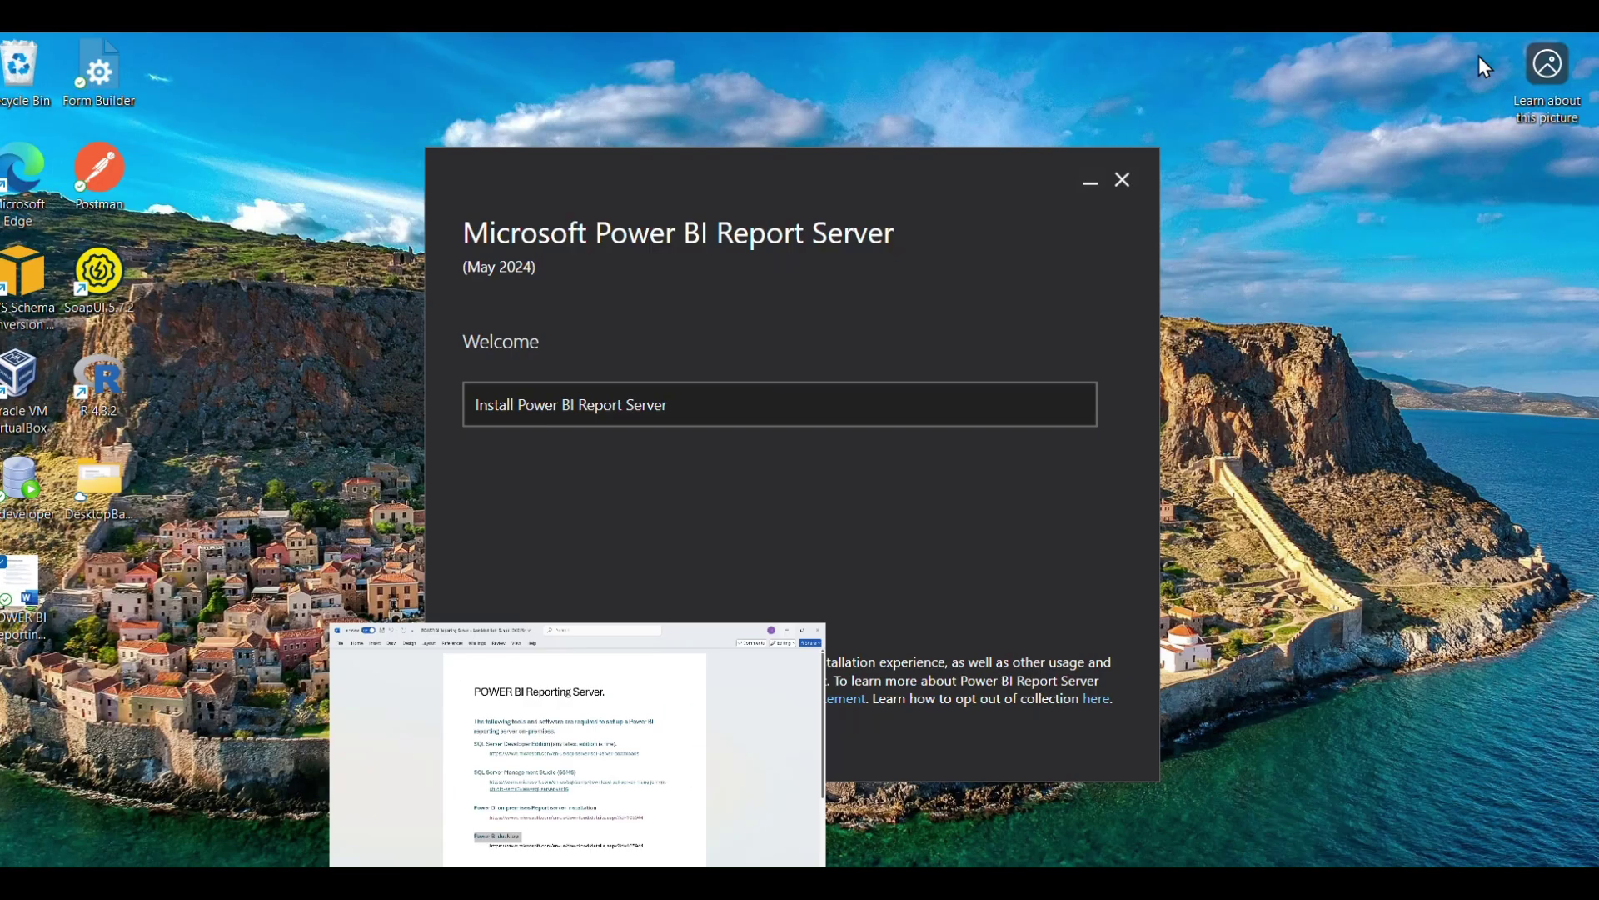
click(681, 423)
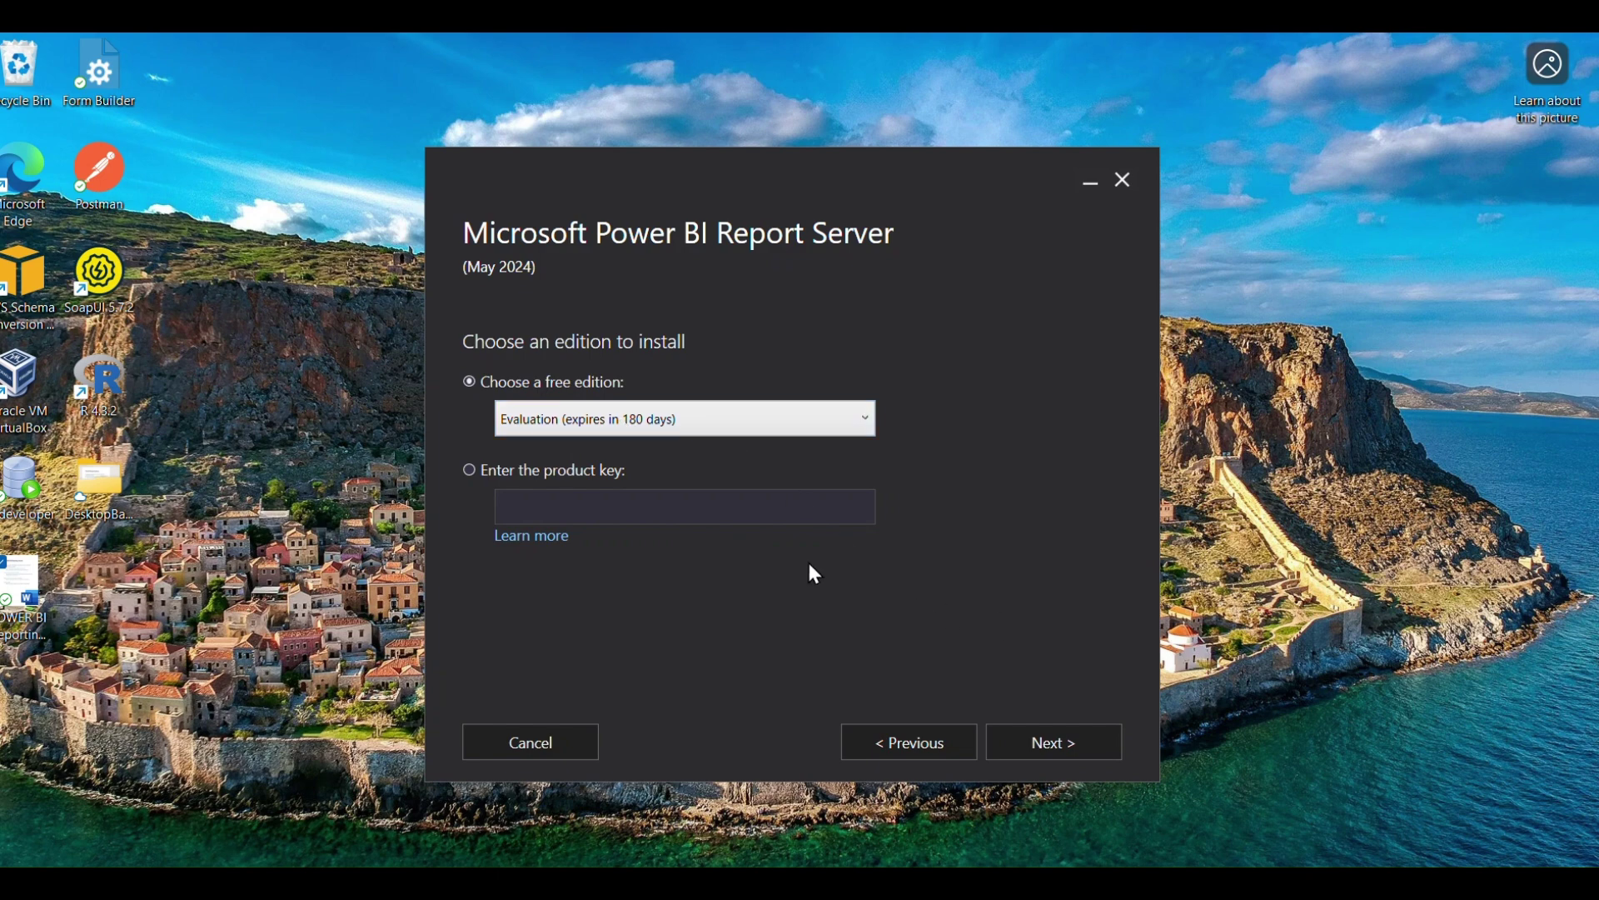
Continue with the Evaluation edition, accept the license terms, and reach the Install Database Engine page.
click(1068, 754)
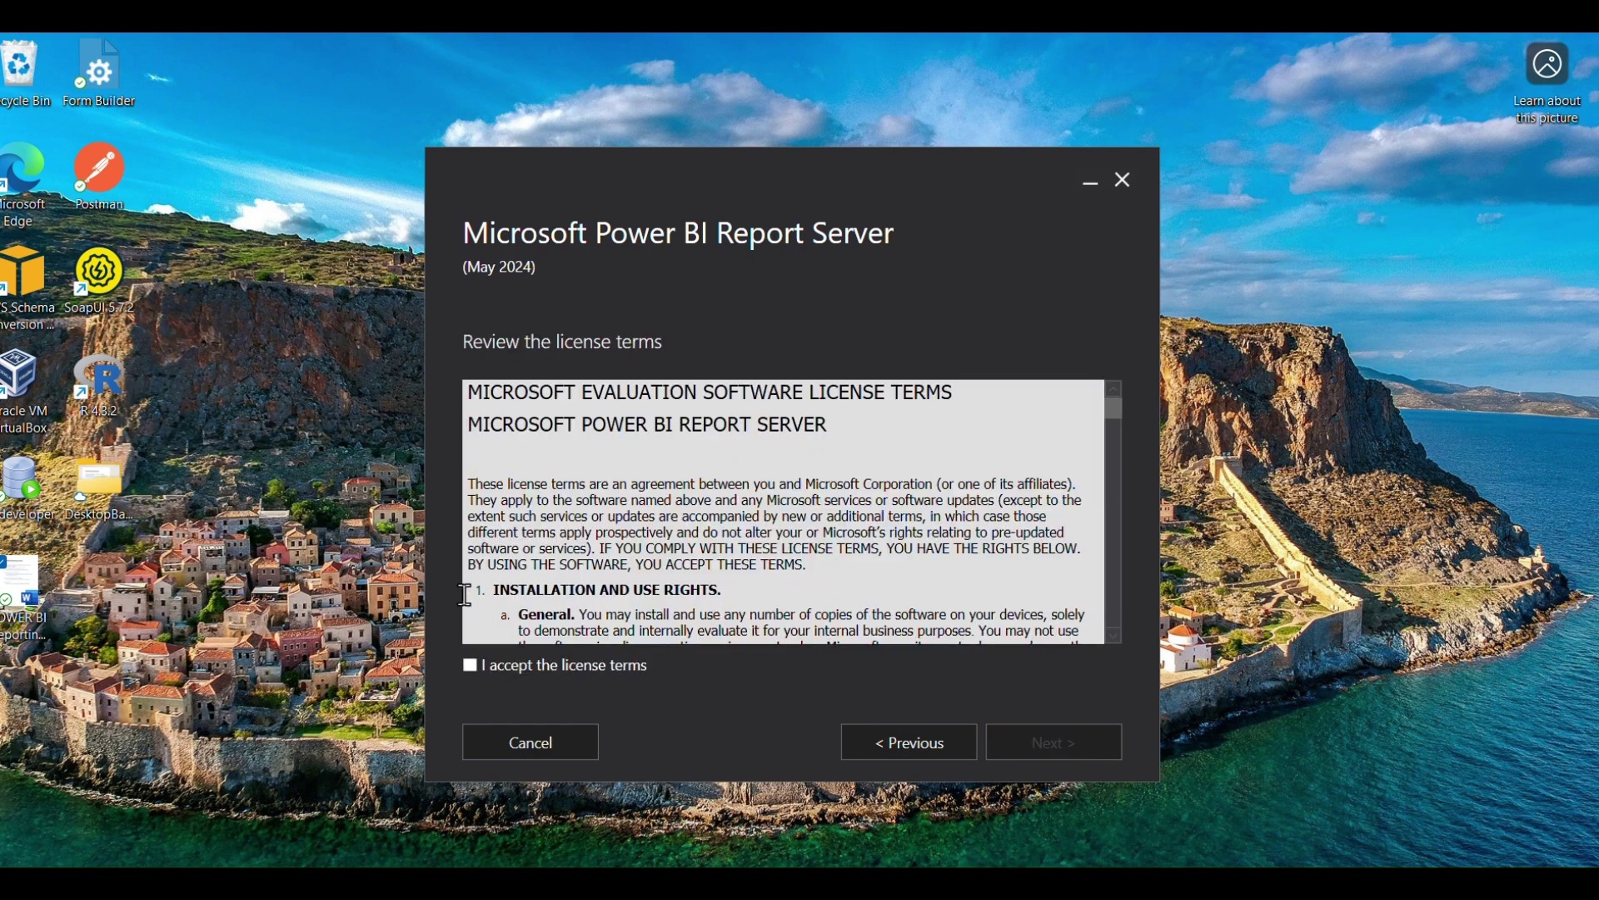
click(557, 673)
click(1080, 748)
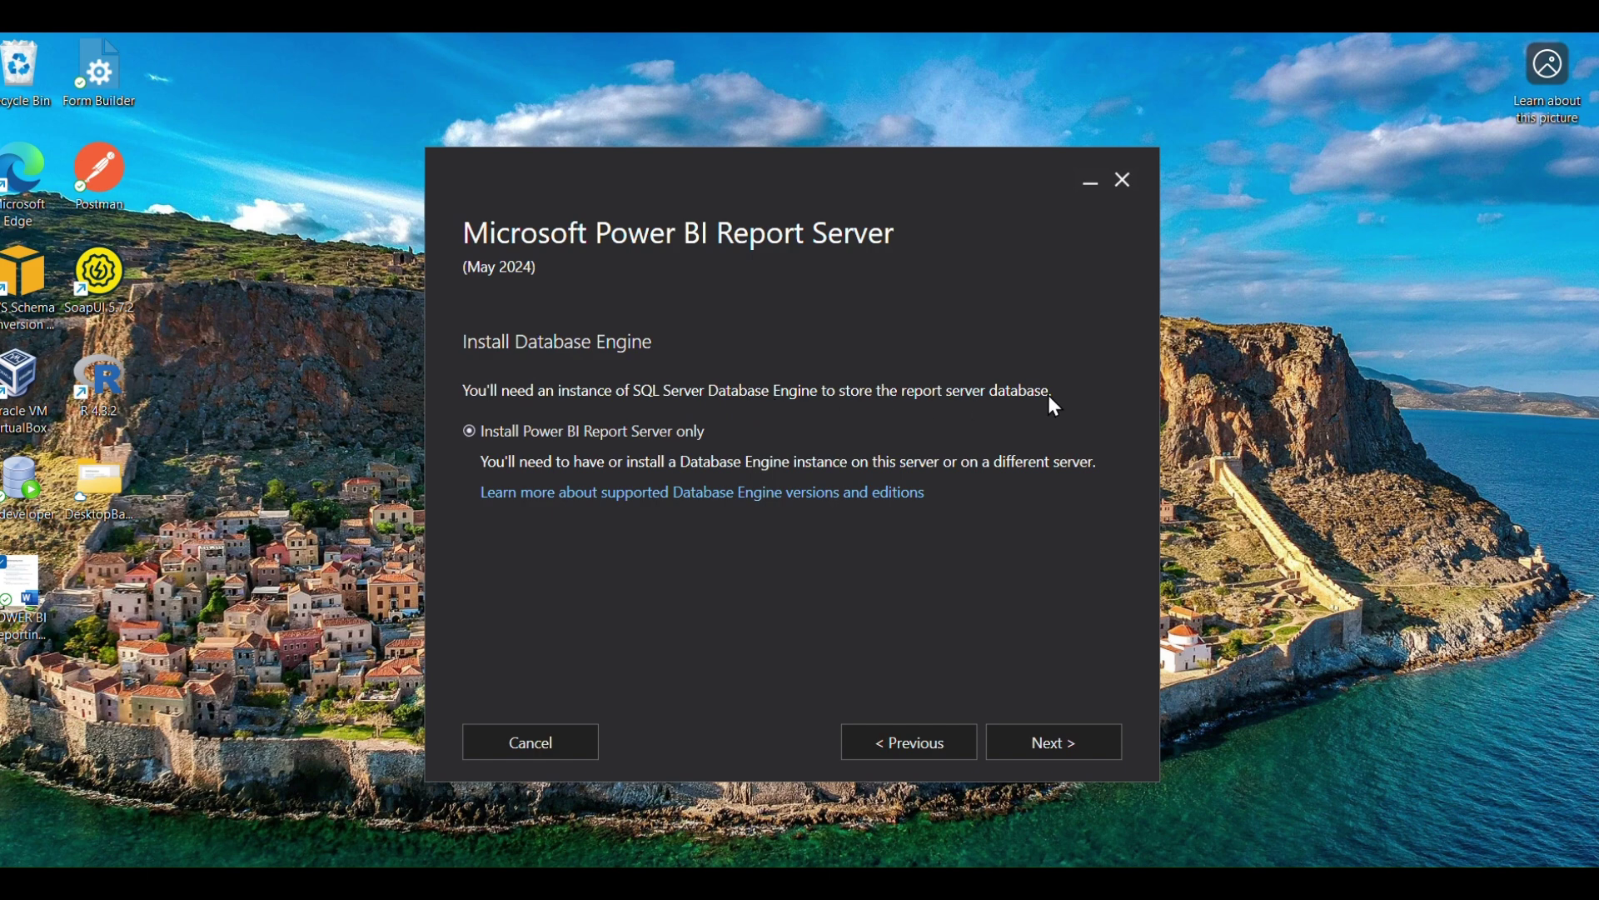
drag(1048, 394, 1010, 391)
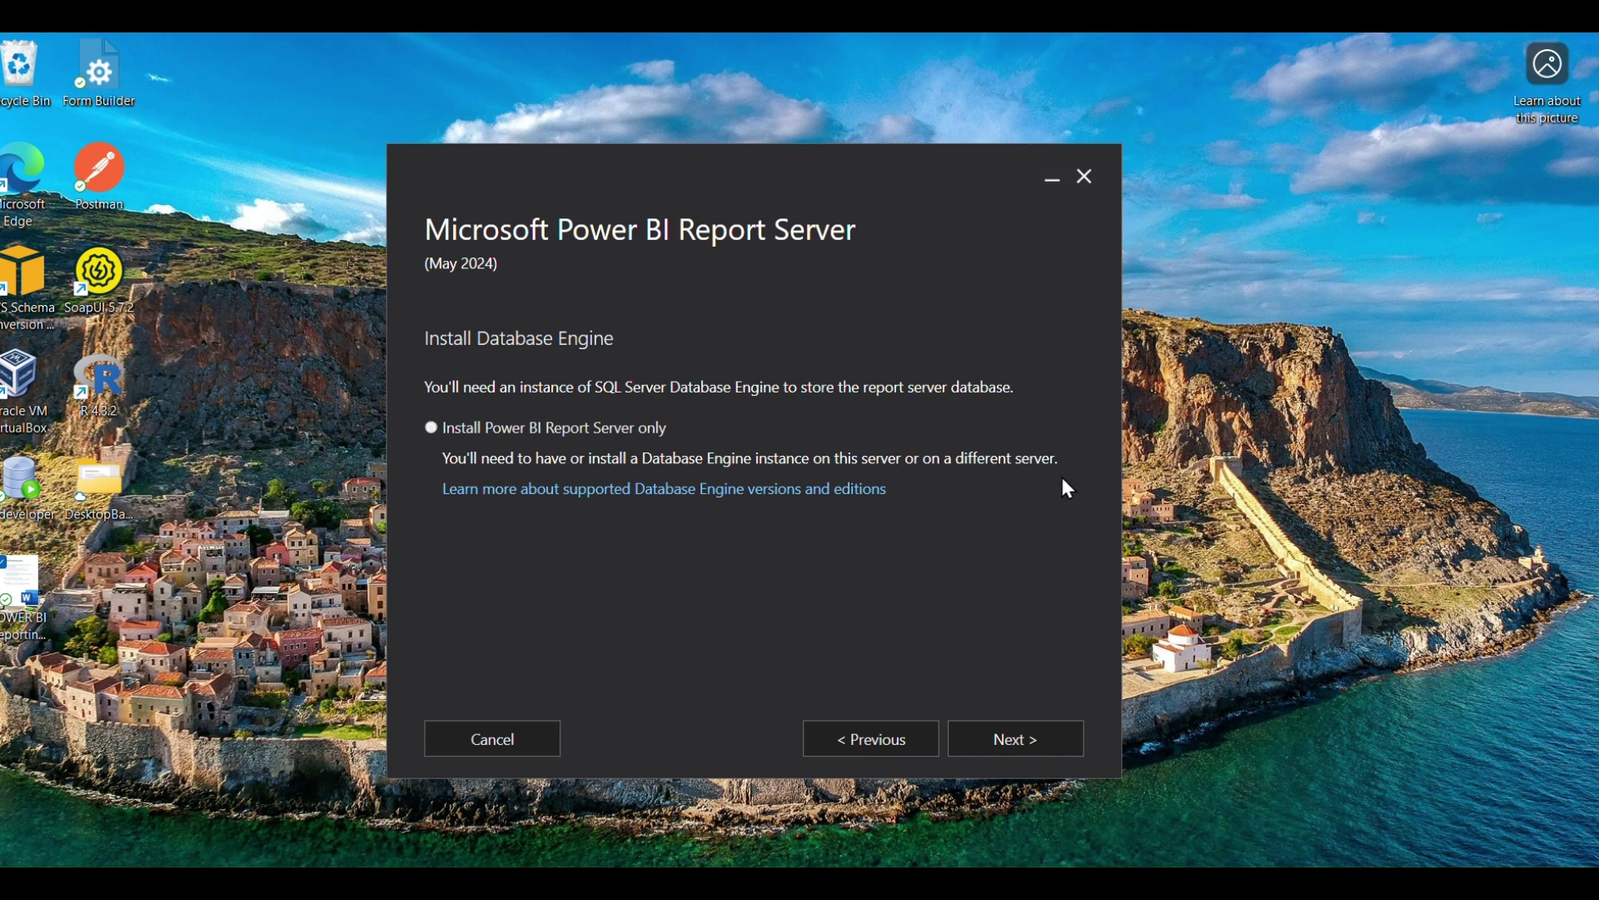
Install into the default C:\Program Files\Microsoft Power BI Report Server location.
click(991, 744)
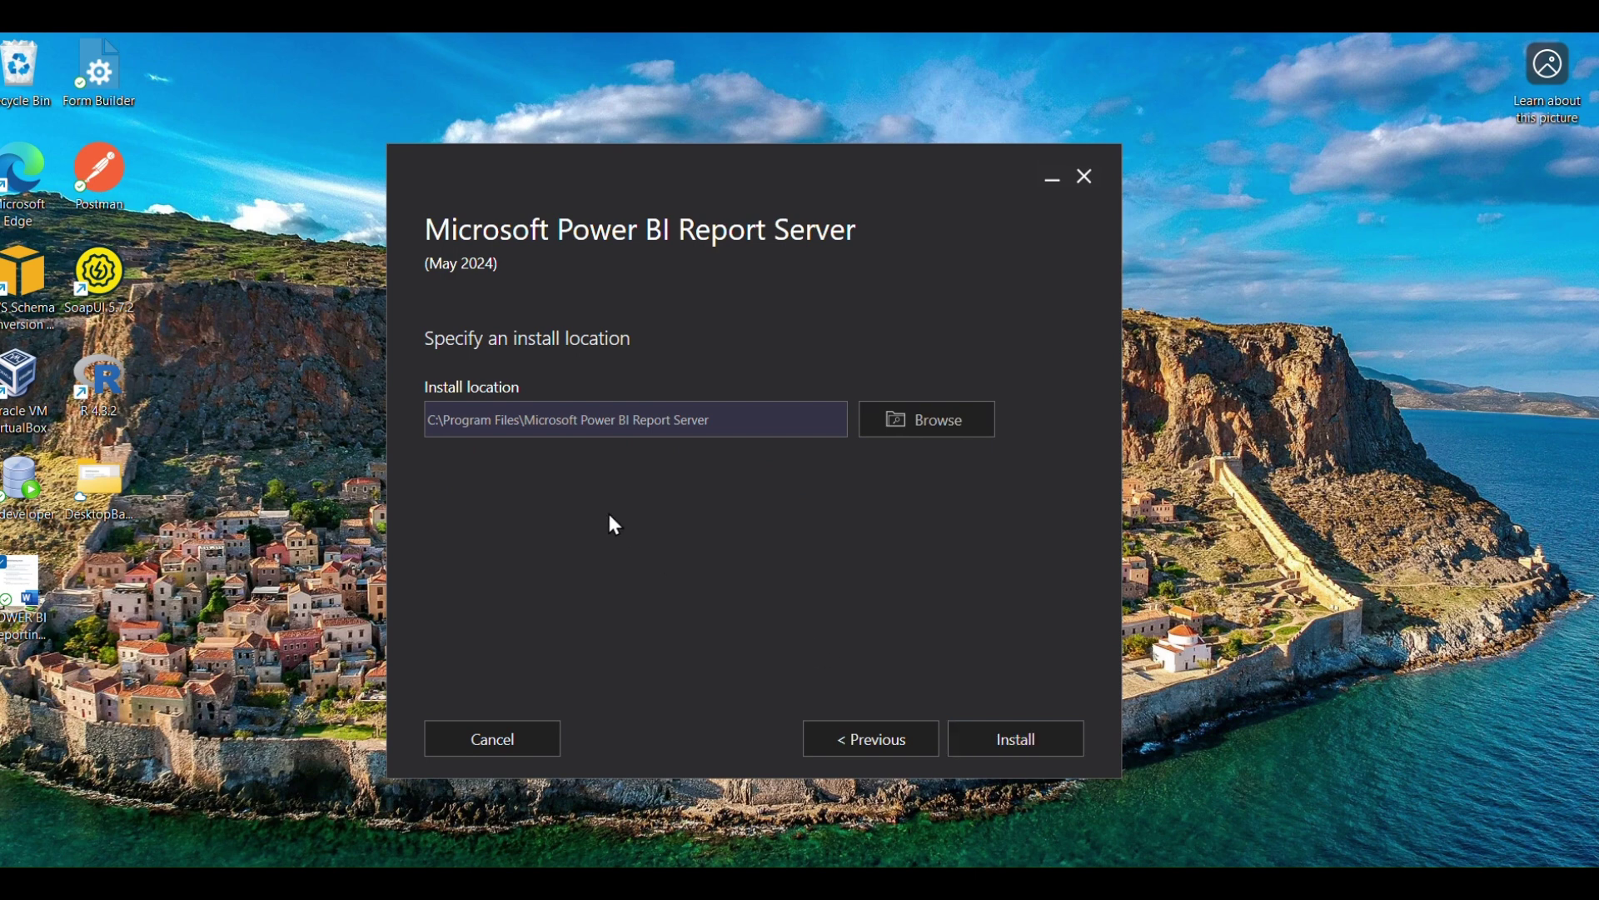
click(1033, 756)
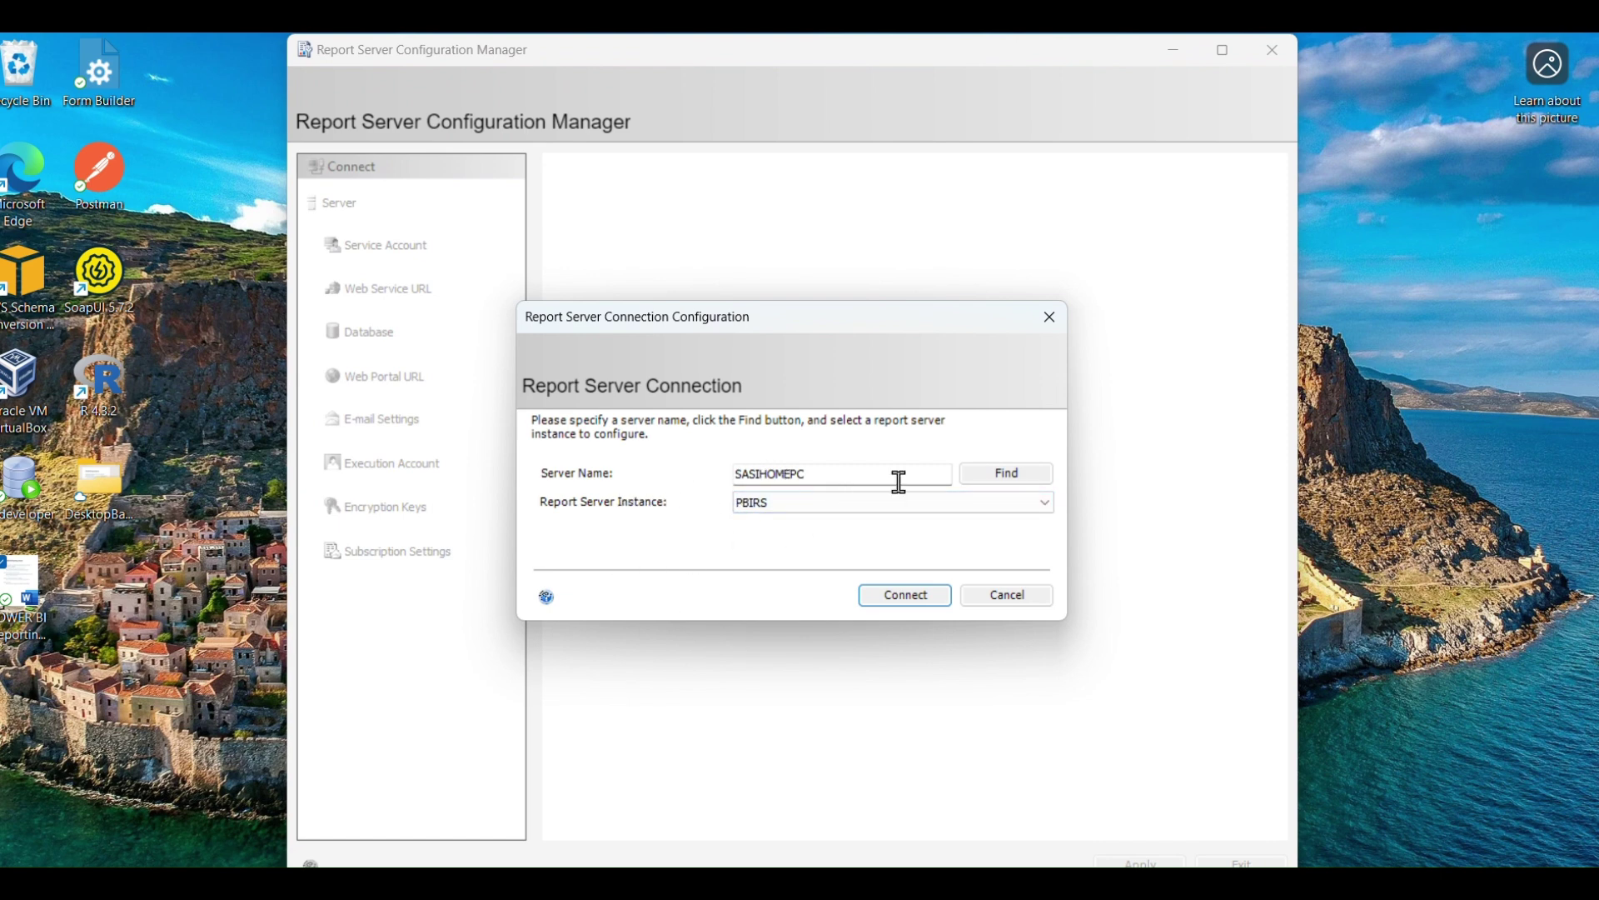
Connect Configuration Manager to the PBIRS report server instance on the local server.
click(834, 476)
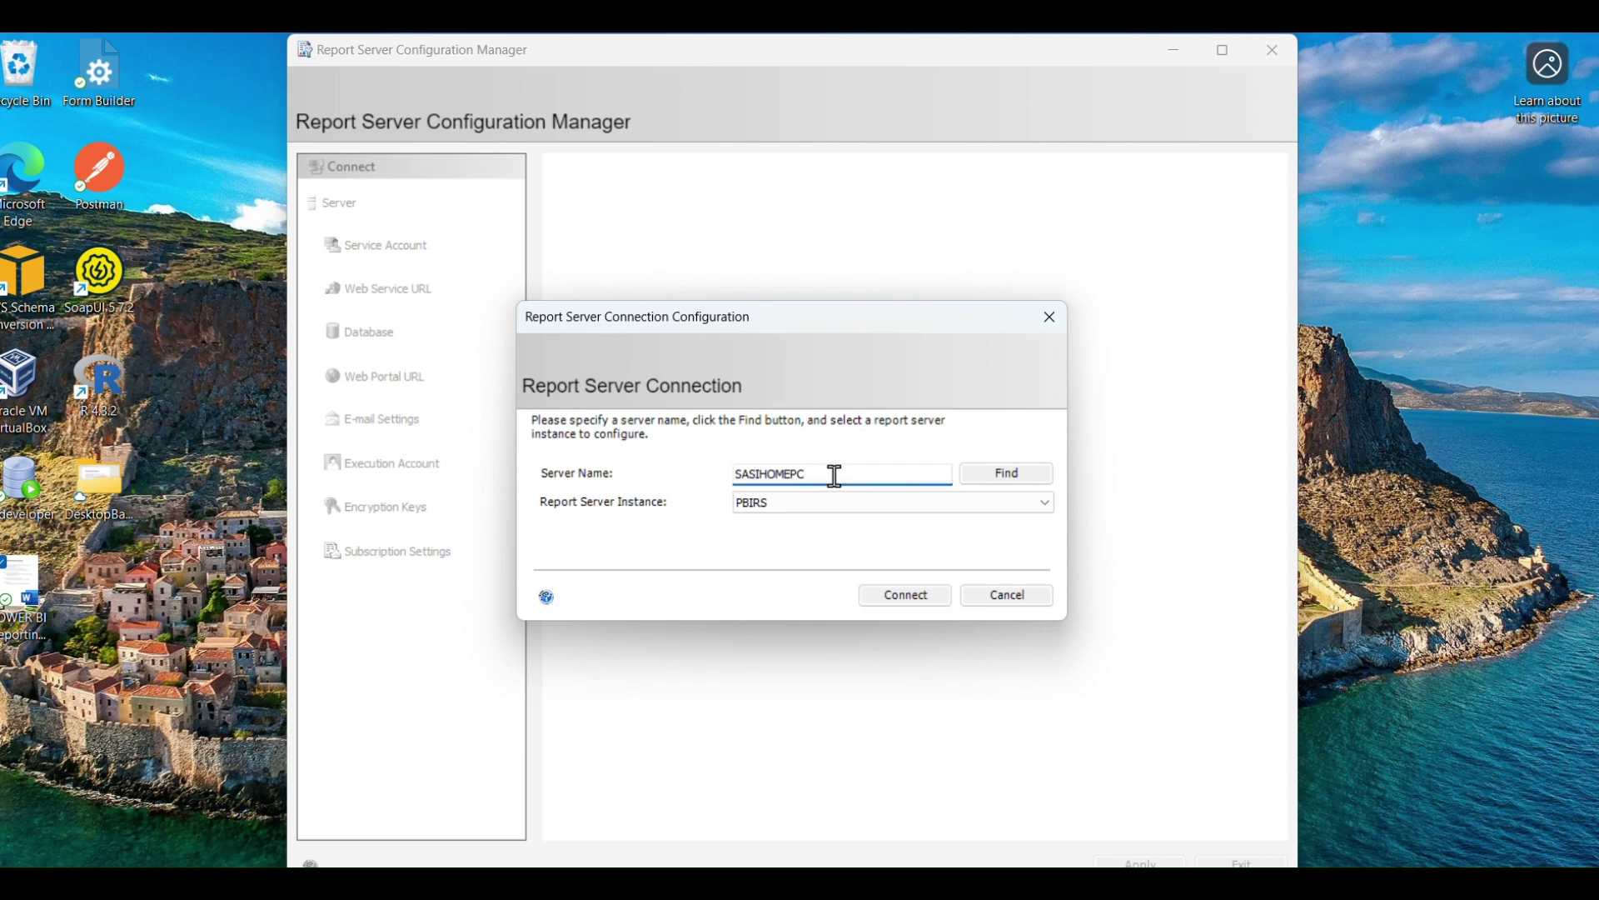
click(750, 505)
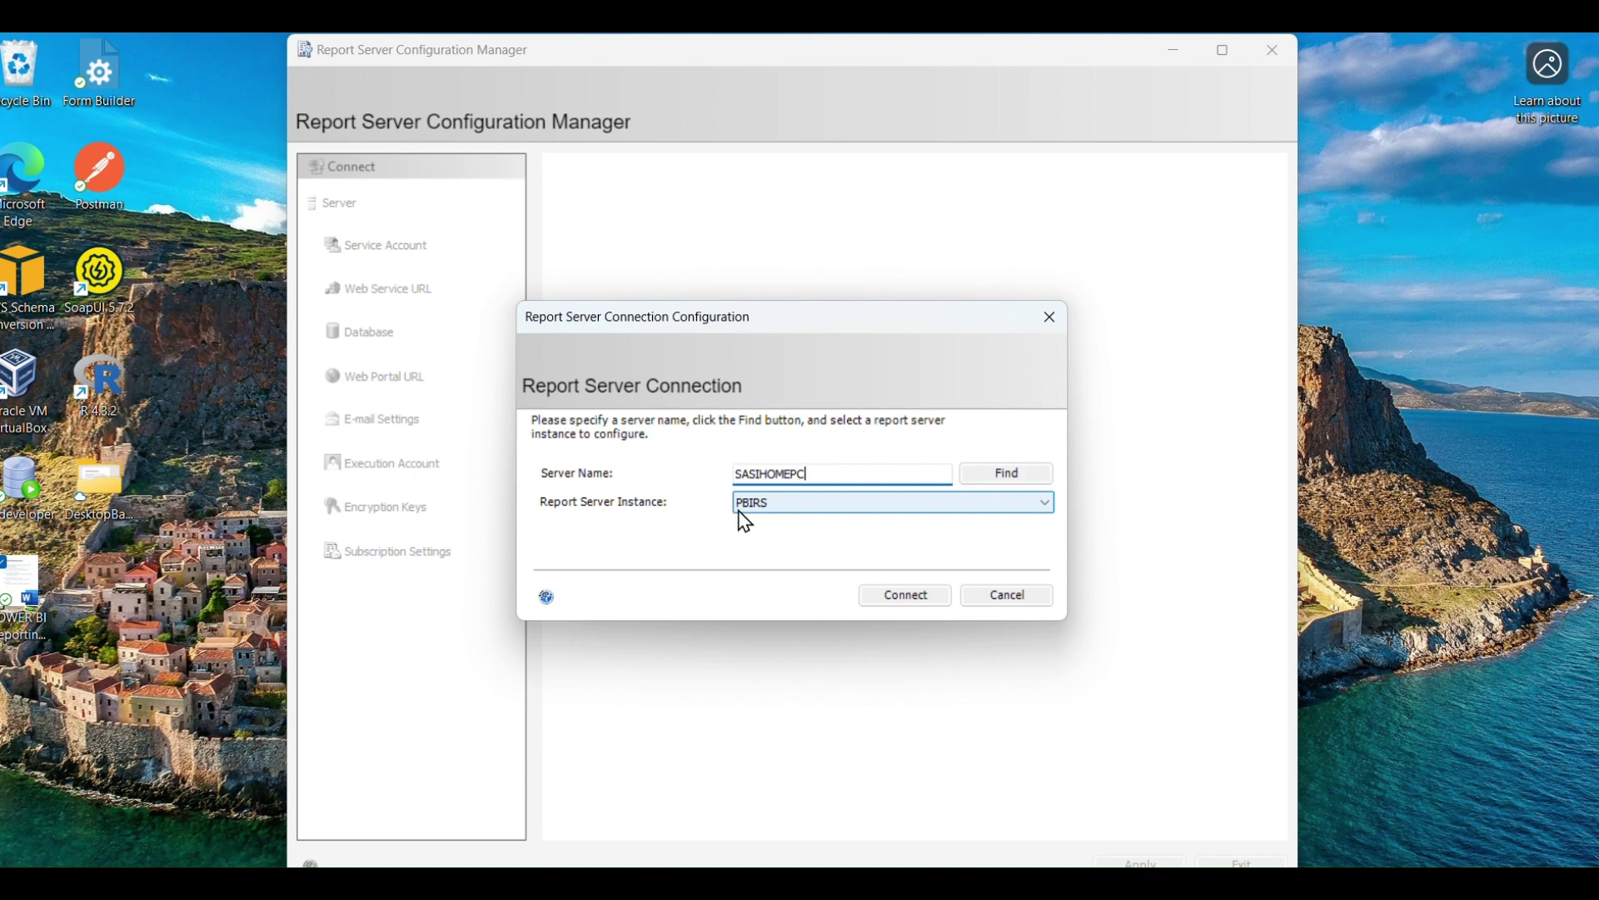
click(814, 517)
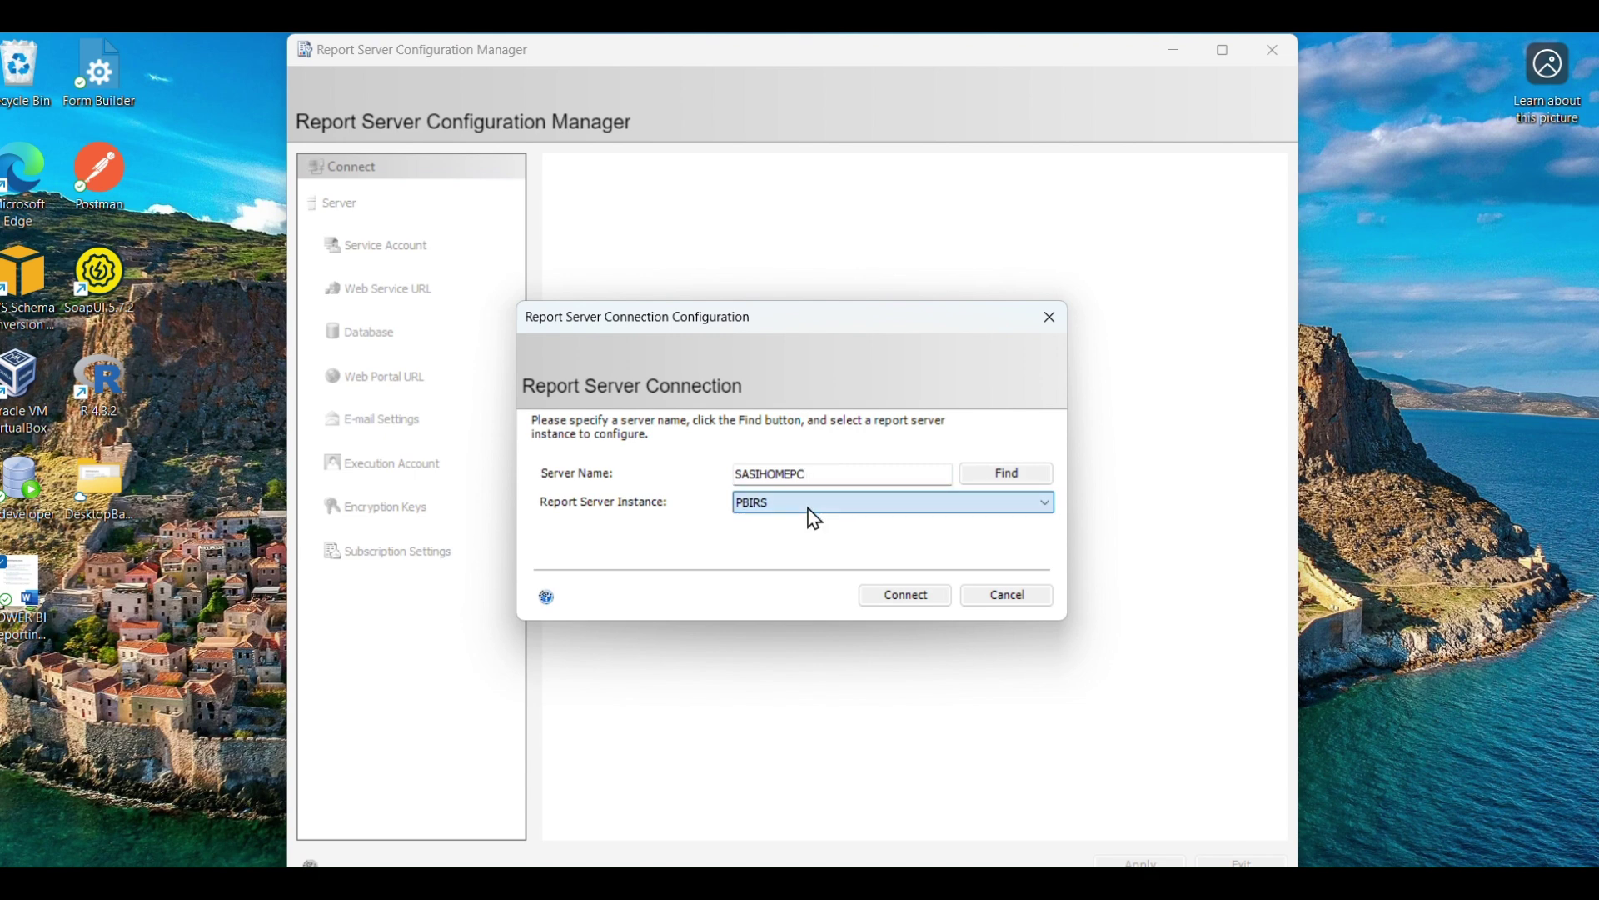
click(909, 592)
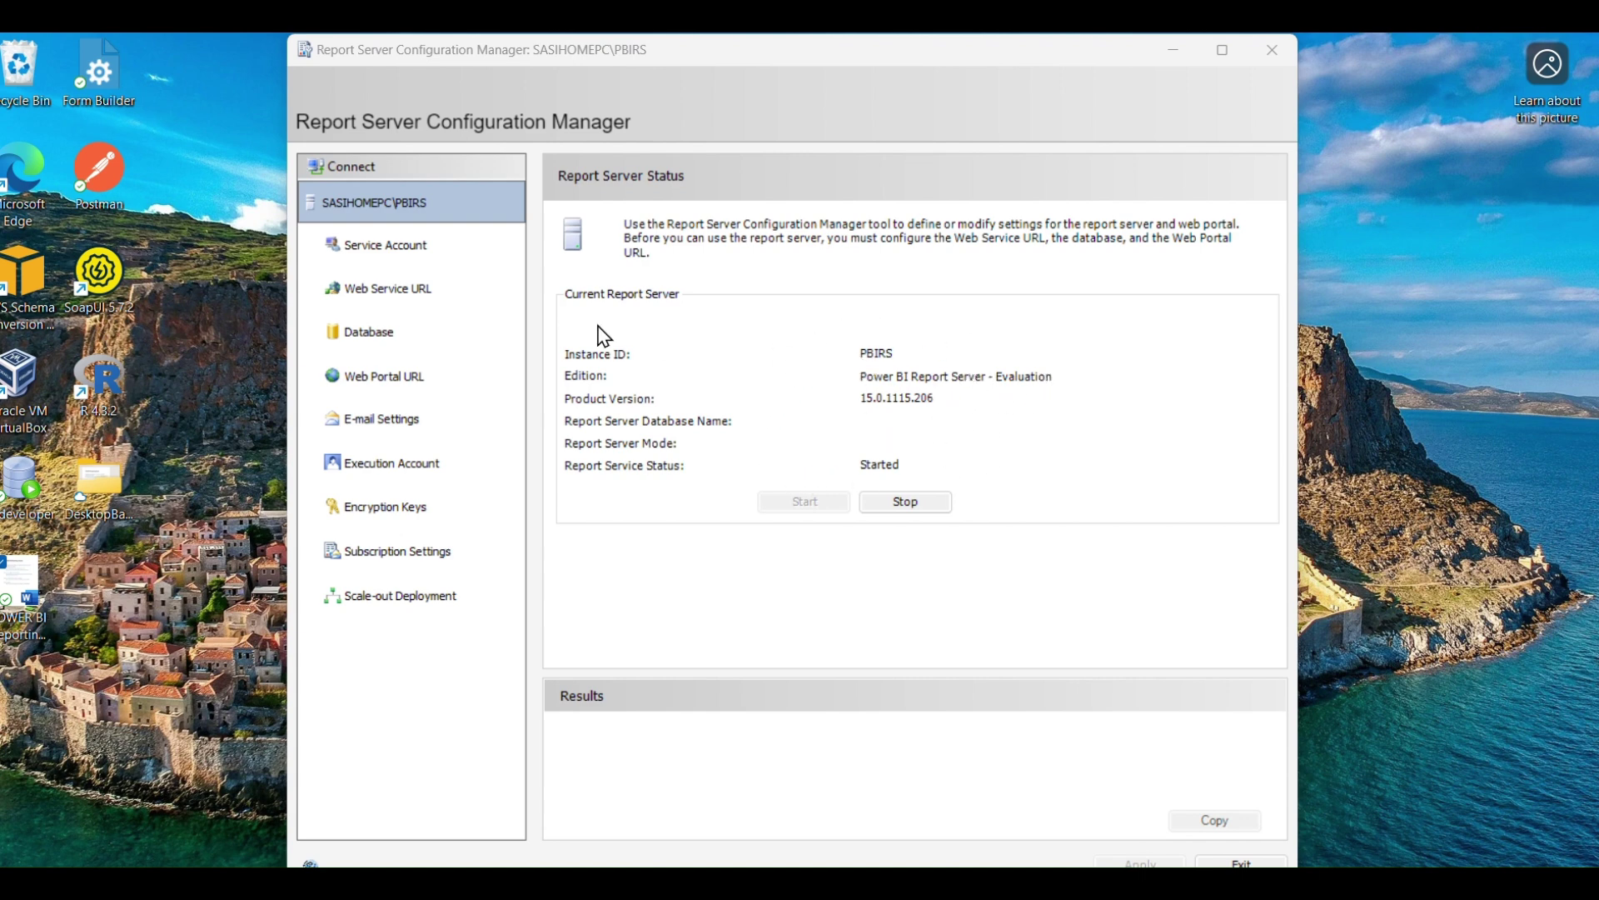
Apply the default Web Service URL on TCP port 80, then view the Report Server Database page.
click(400, 245)
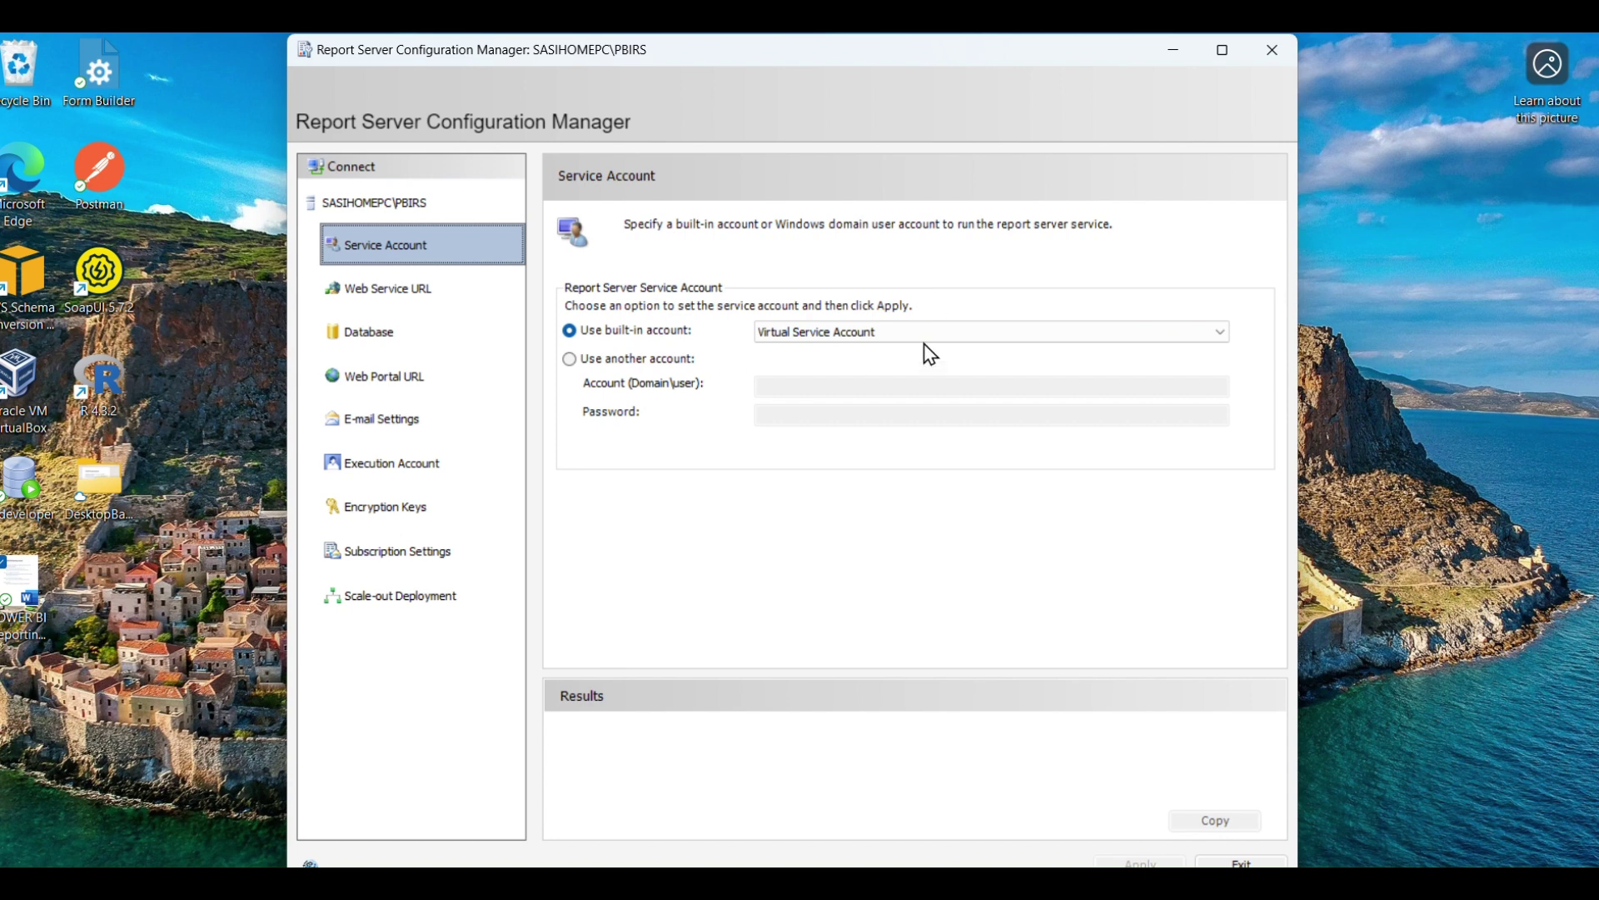
click(418, 313)
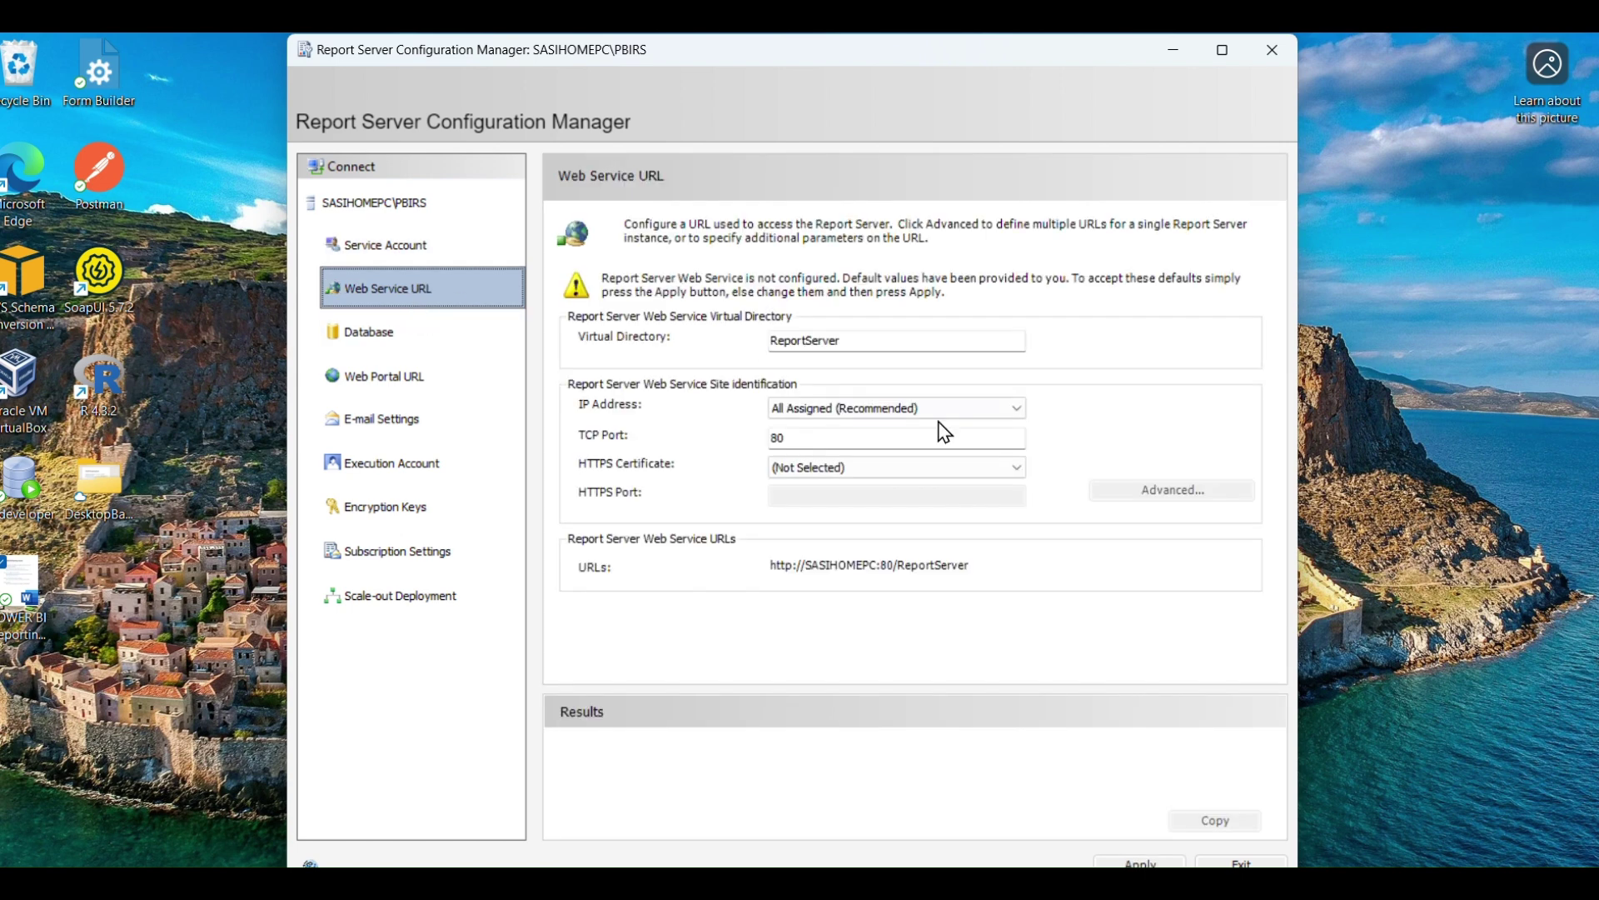
click(872, 440)
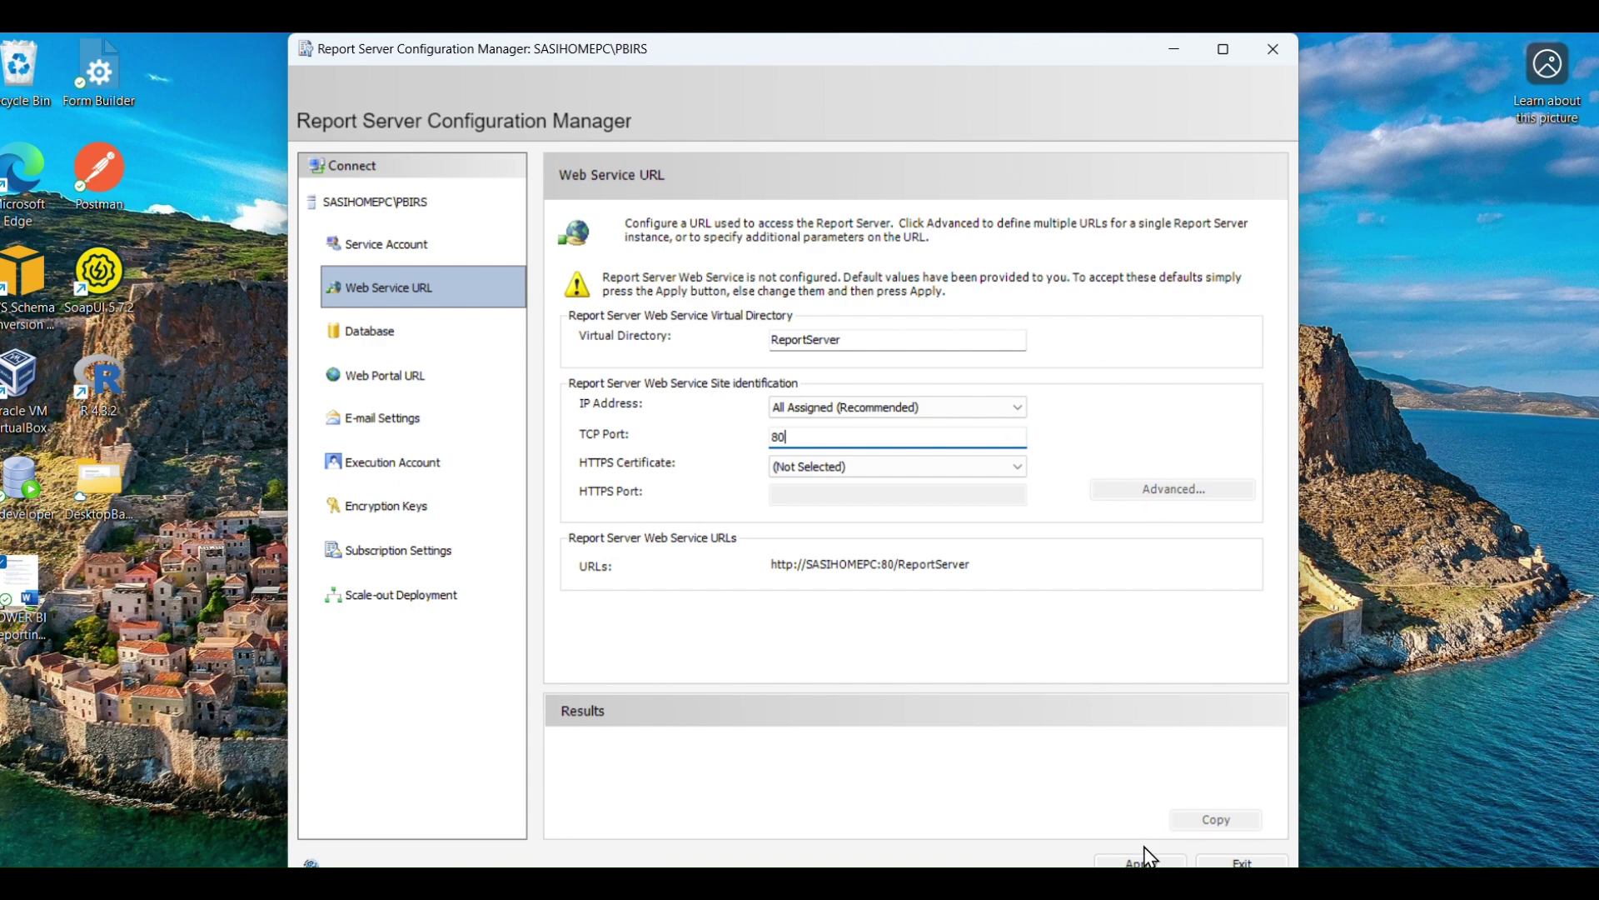
click(1143, 862)
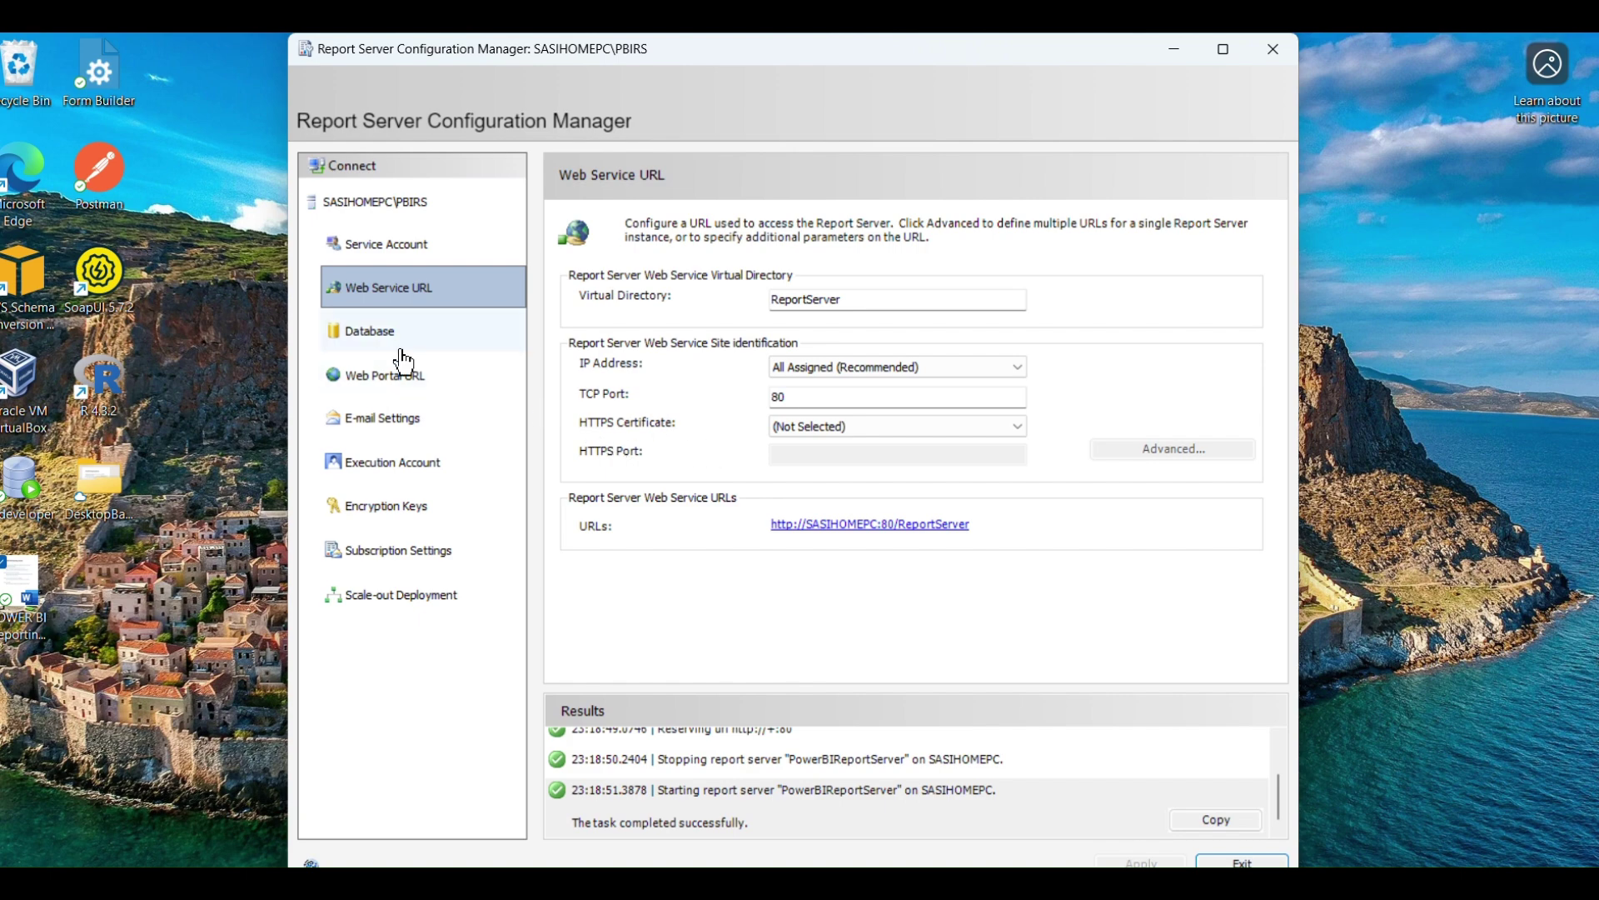
click(377, 343)
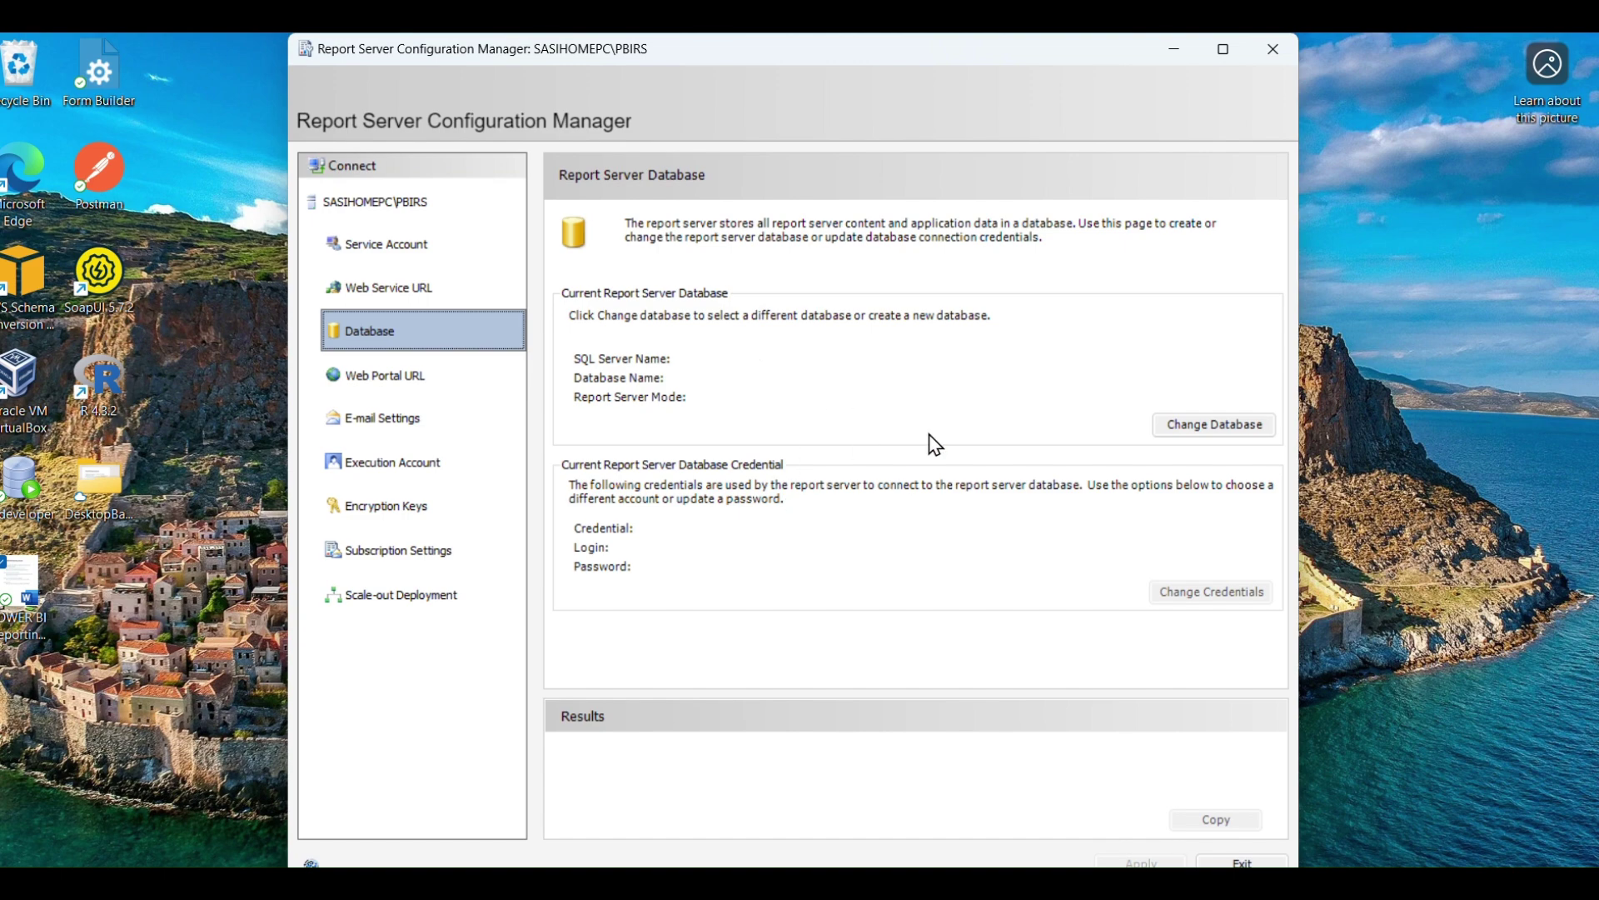
Start creating a new report server database and choose SQL Server Account authentication.
click(1239, 431)
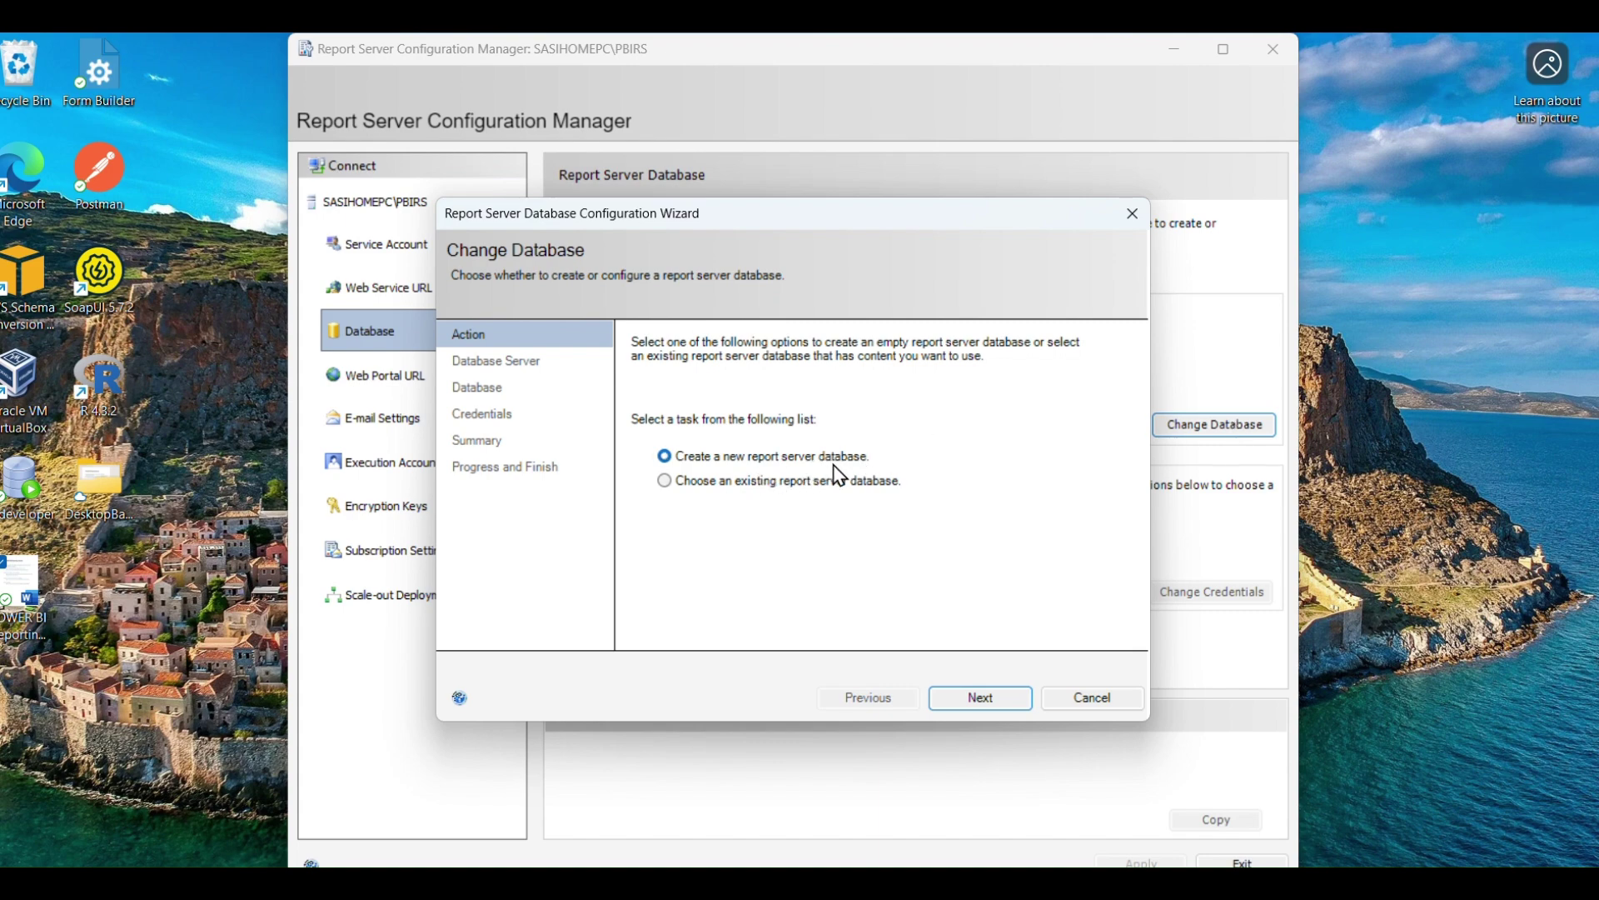
click(1002, 702)
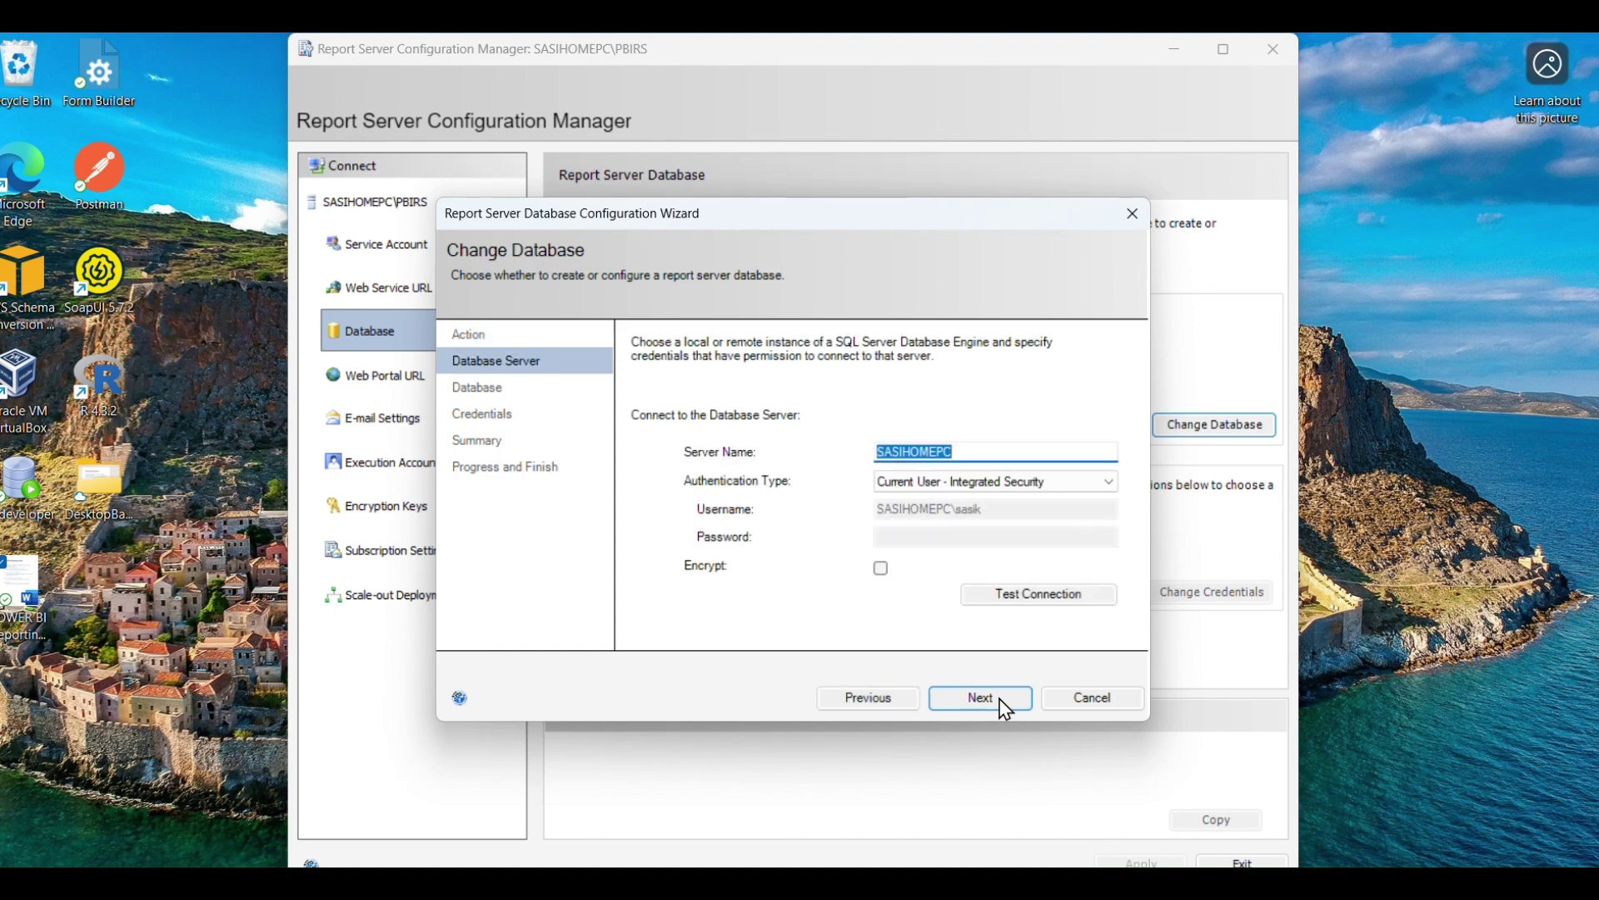
click(1060, 483)
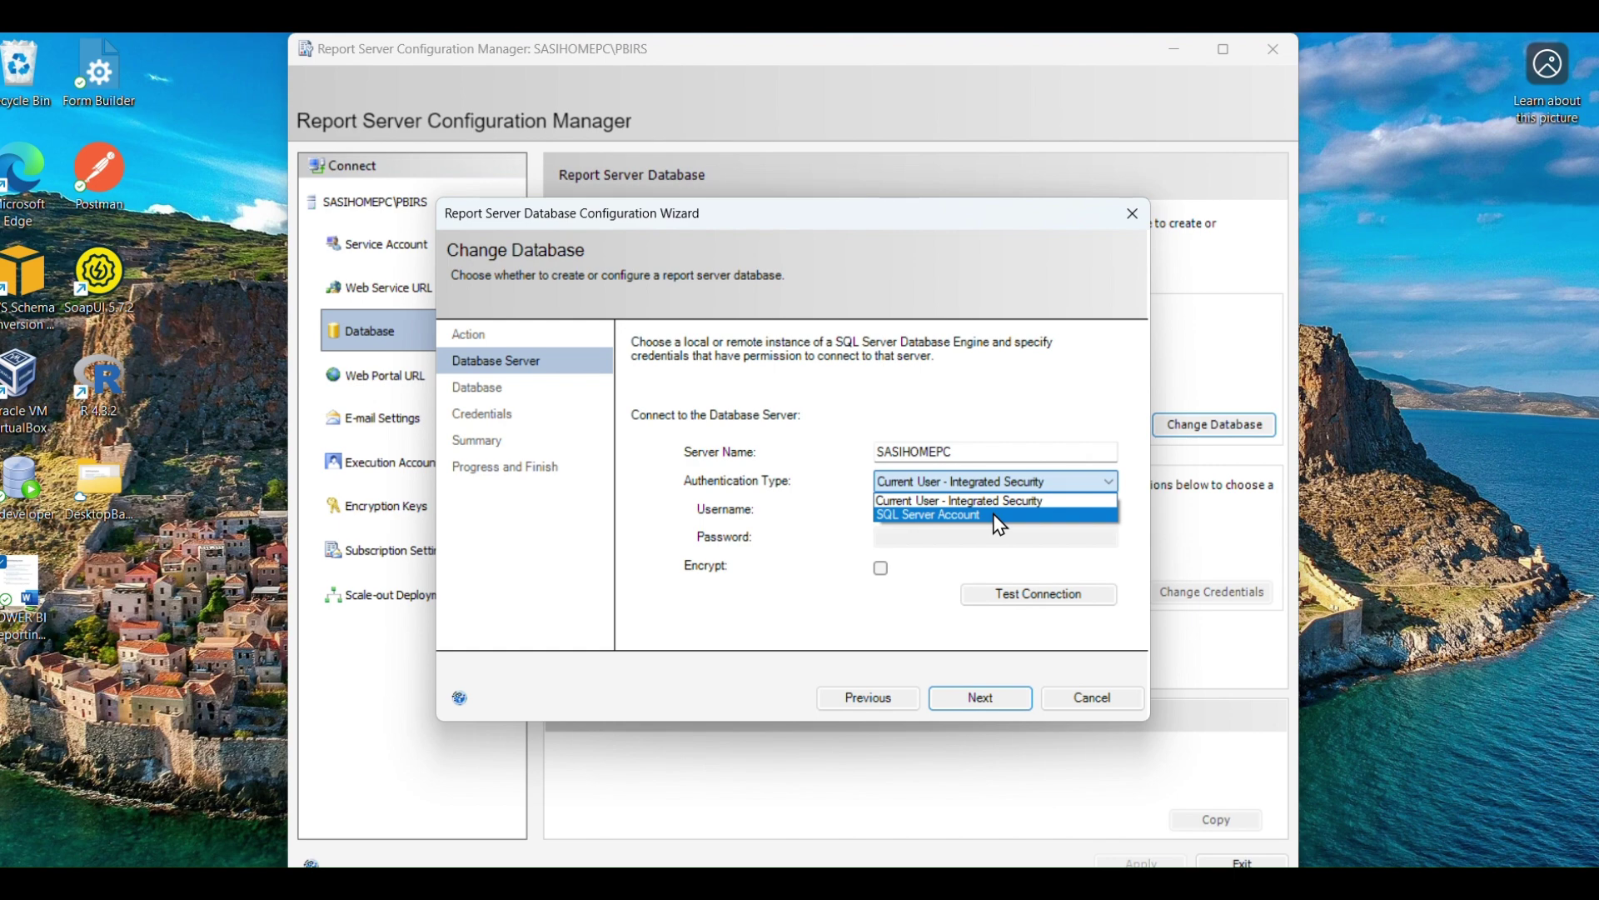
click(994, 516)
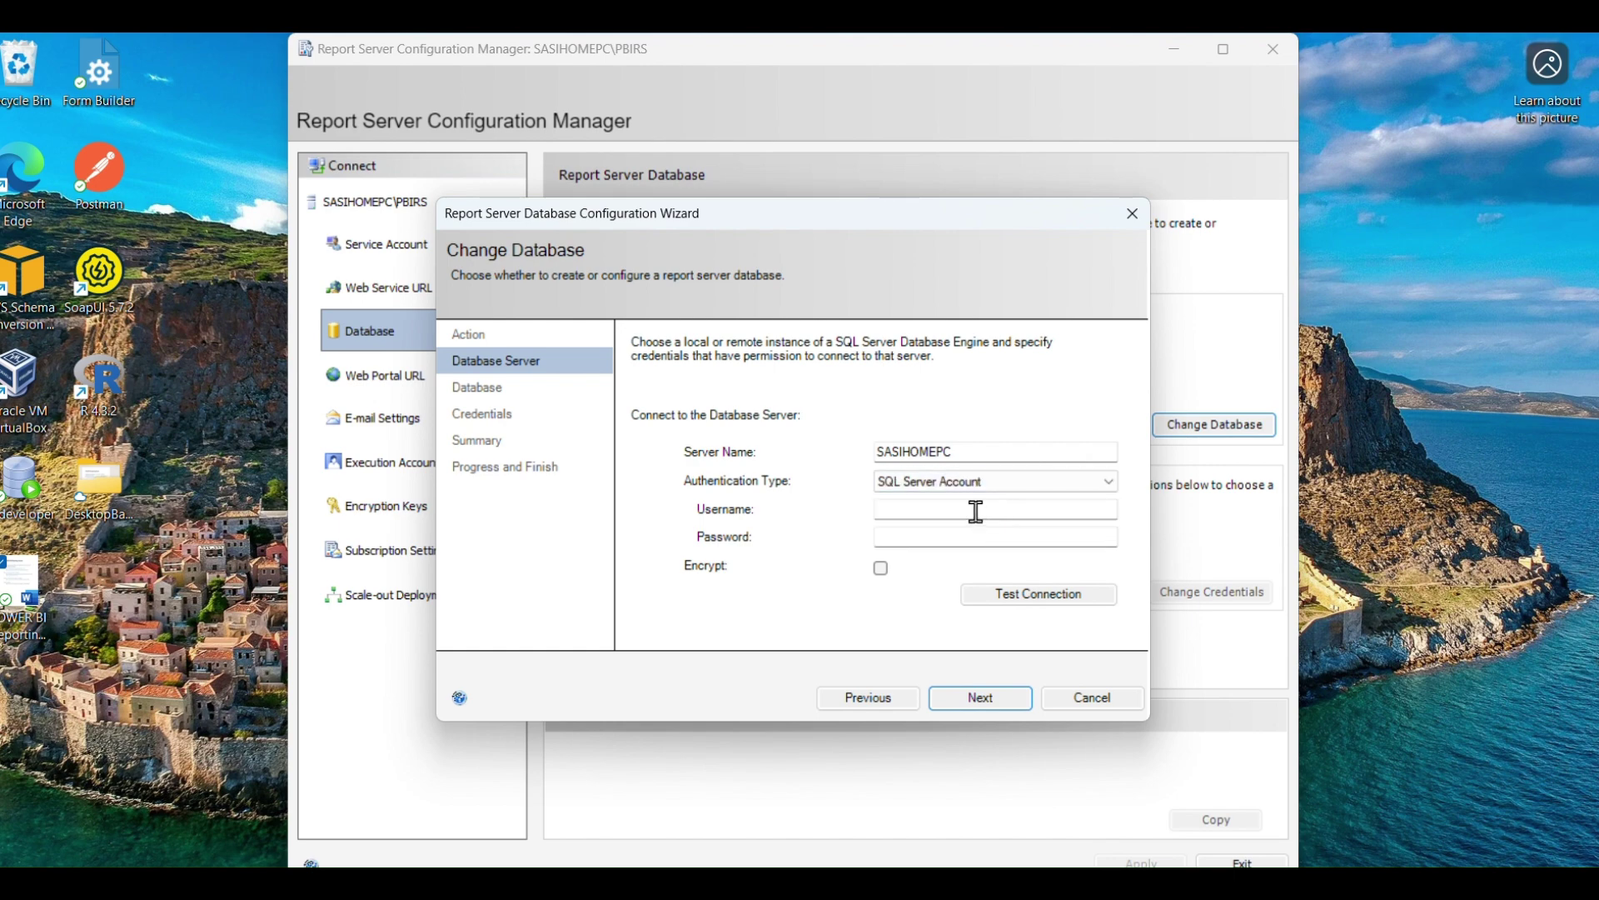
Enter the SQL login and password, test the connection successfully, and continue.
click(975, 510)
text(sa)
click(906, 534)
text(123)
click(1054, 596)
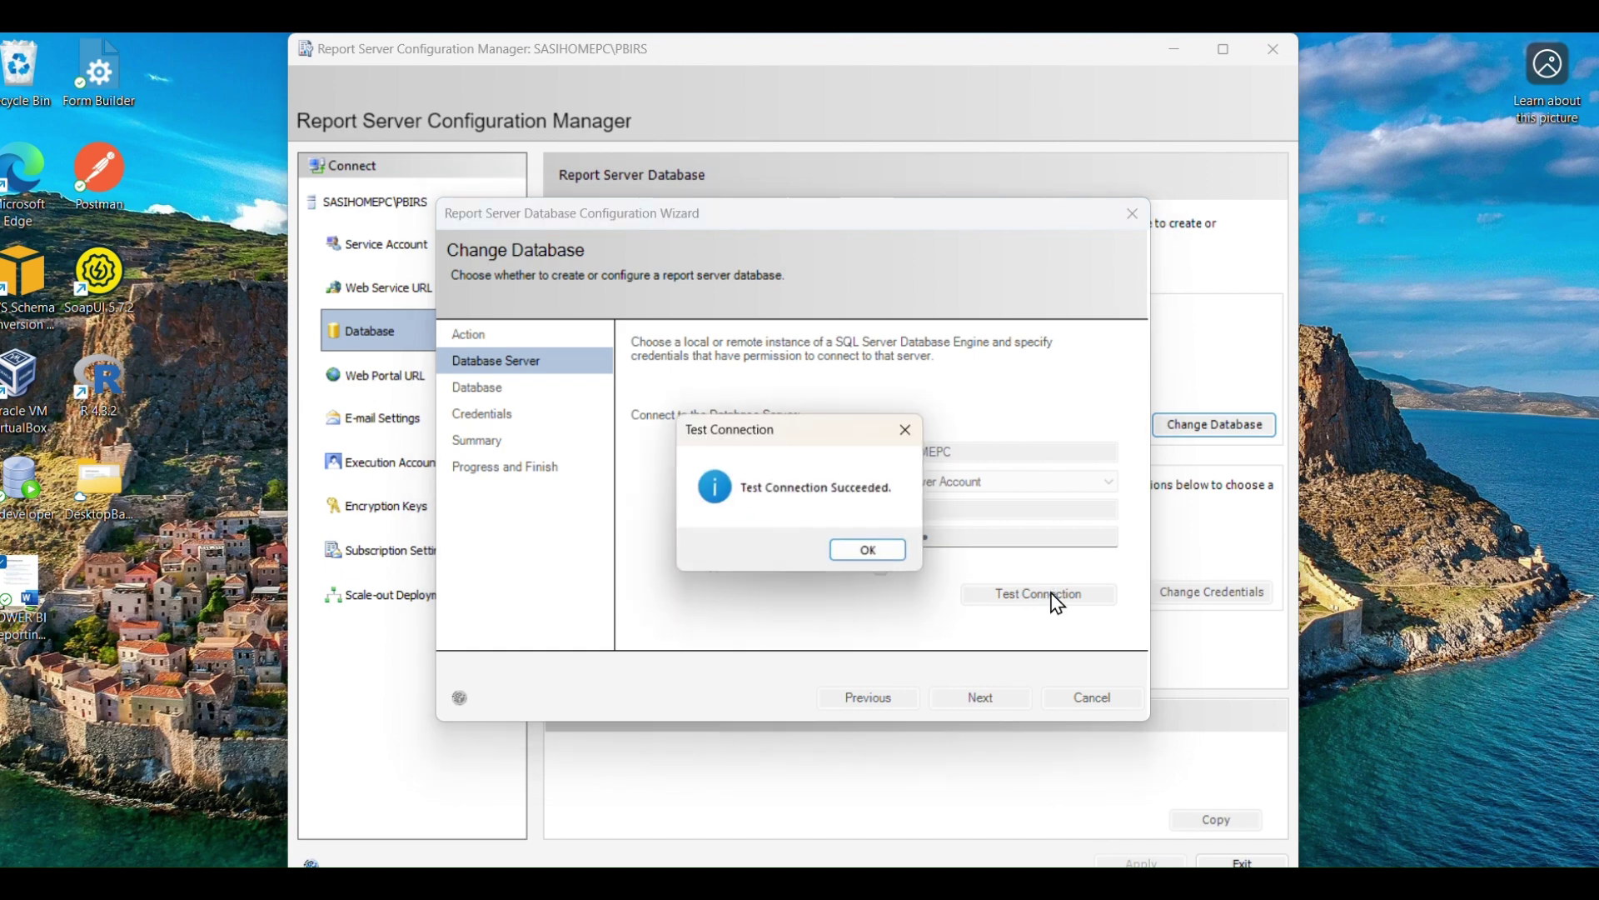
click(871, 552)
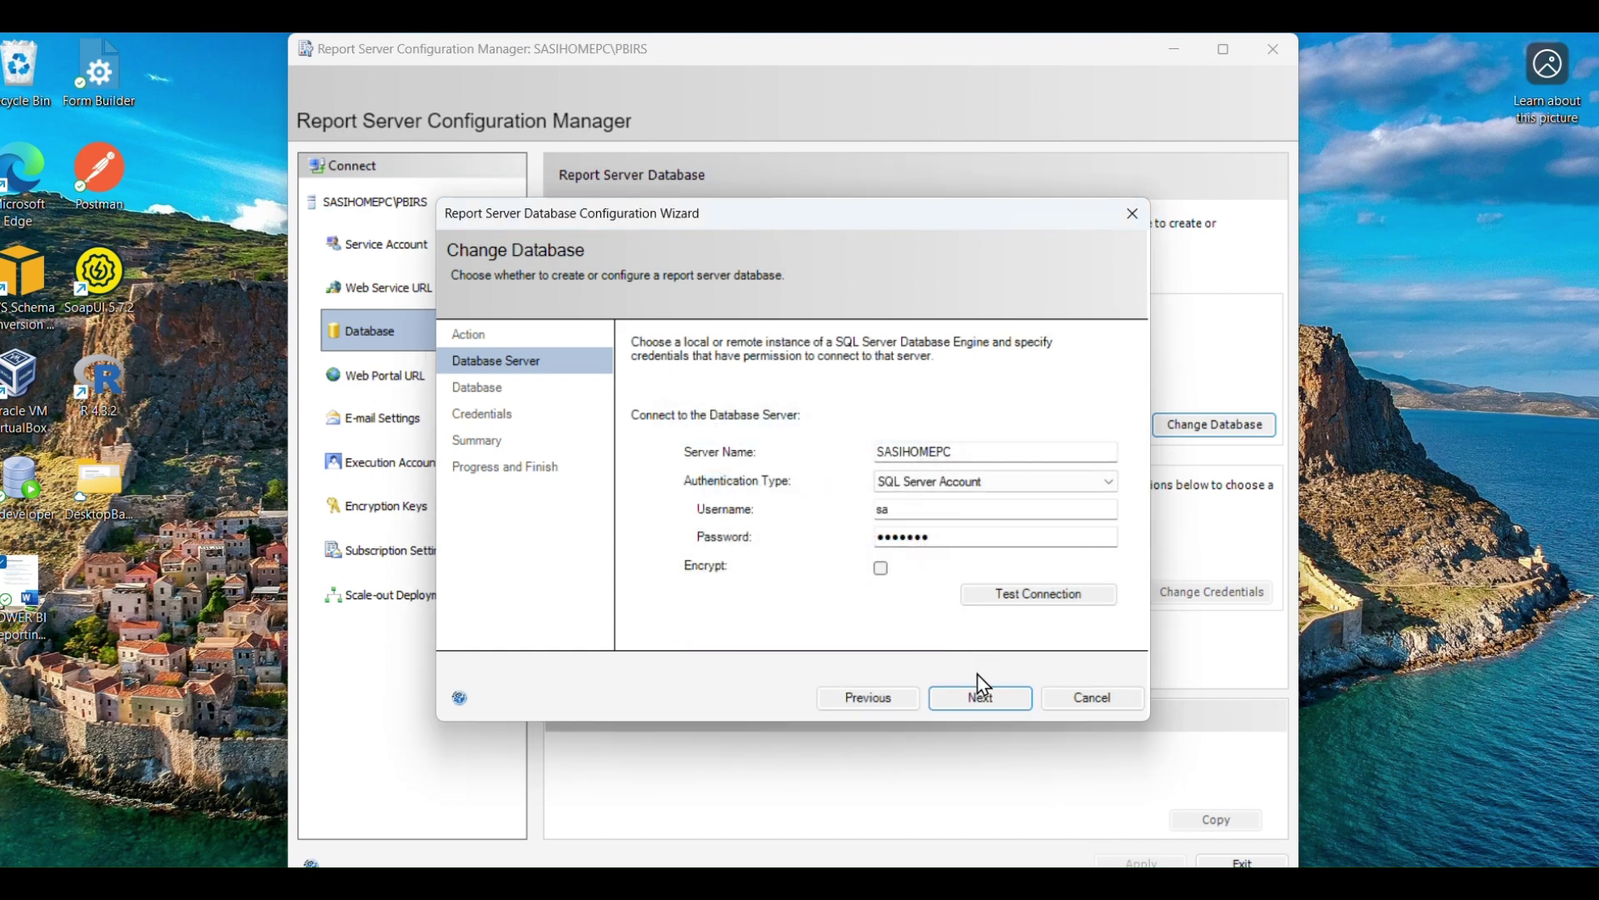
click(981, 698)
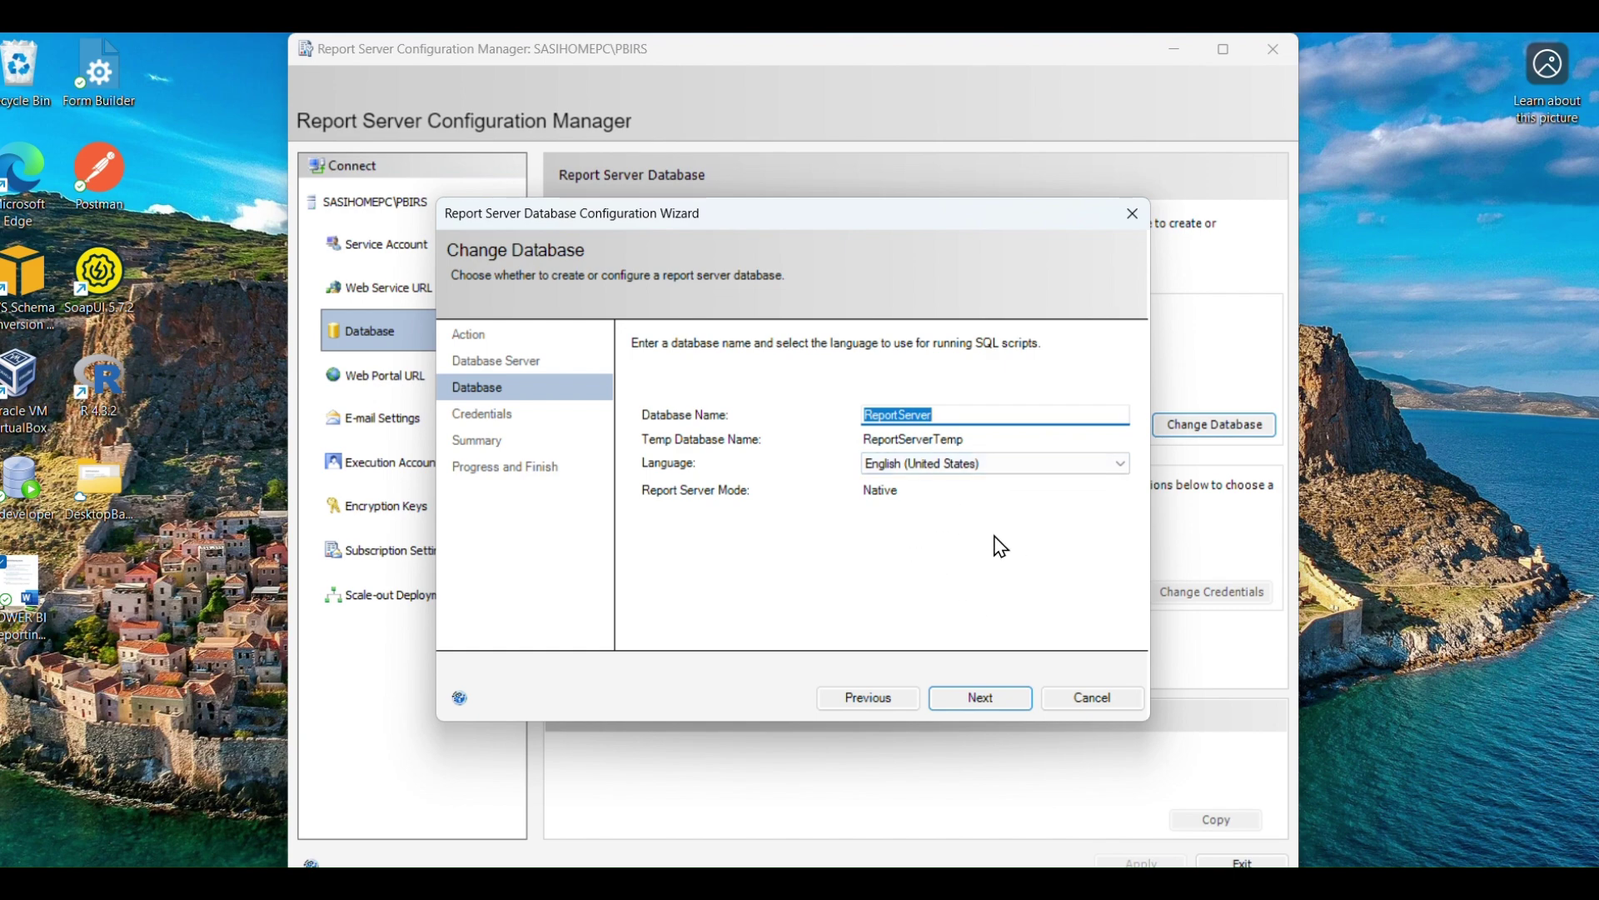
Keep the name ReportServer, use SQL Server Credentials with the login and password, and create the database.
click(1003, 705)
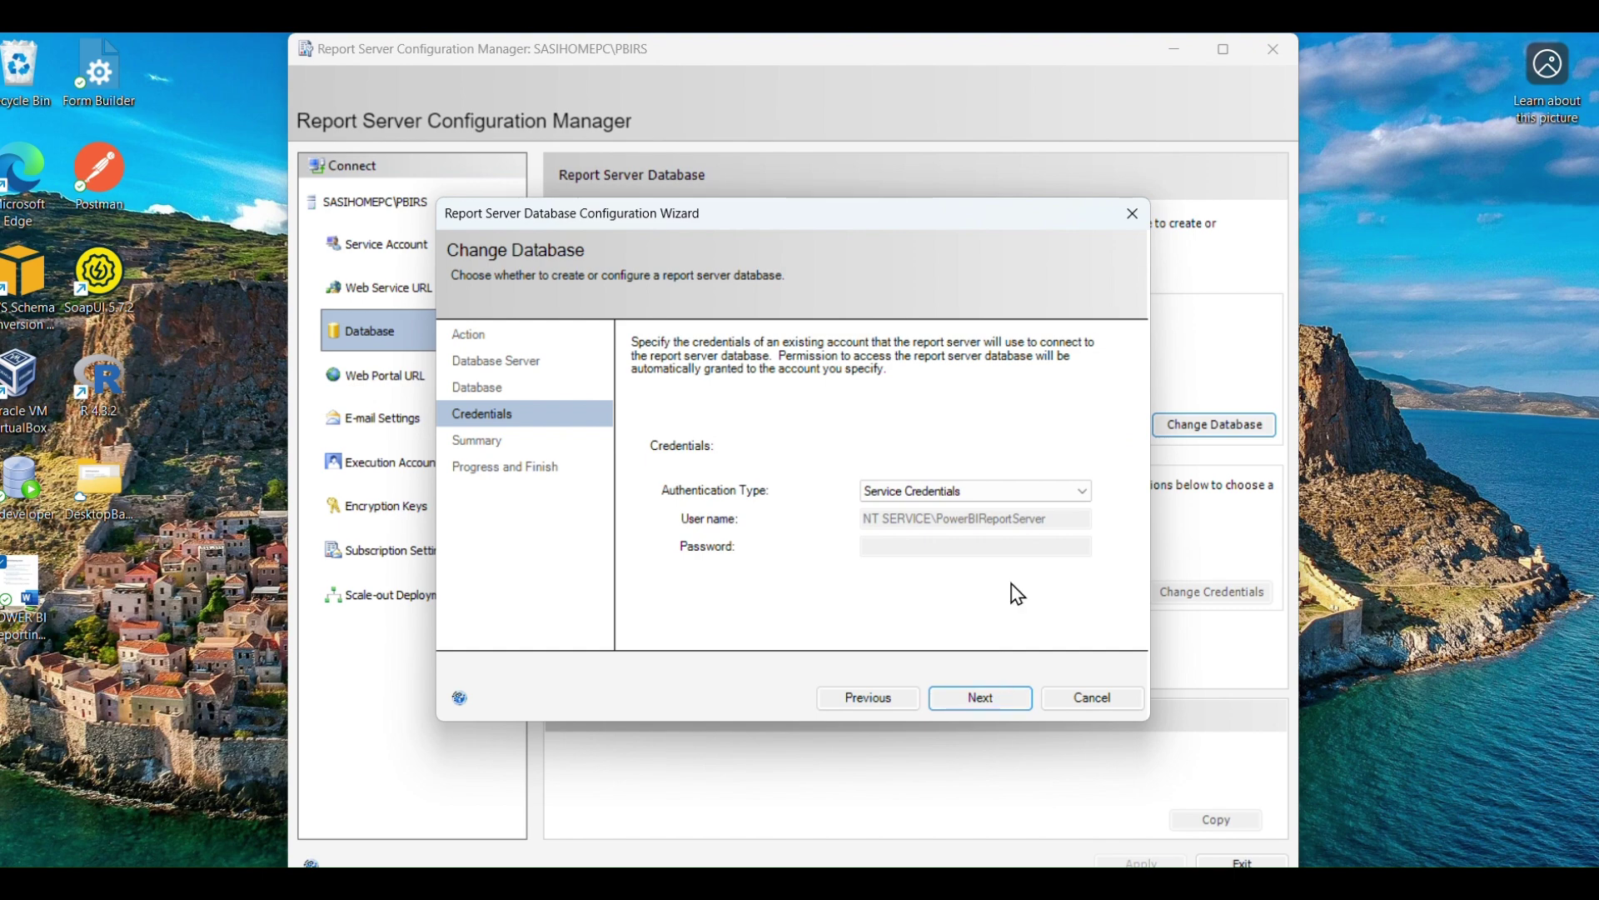
click(1010, 493)
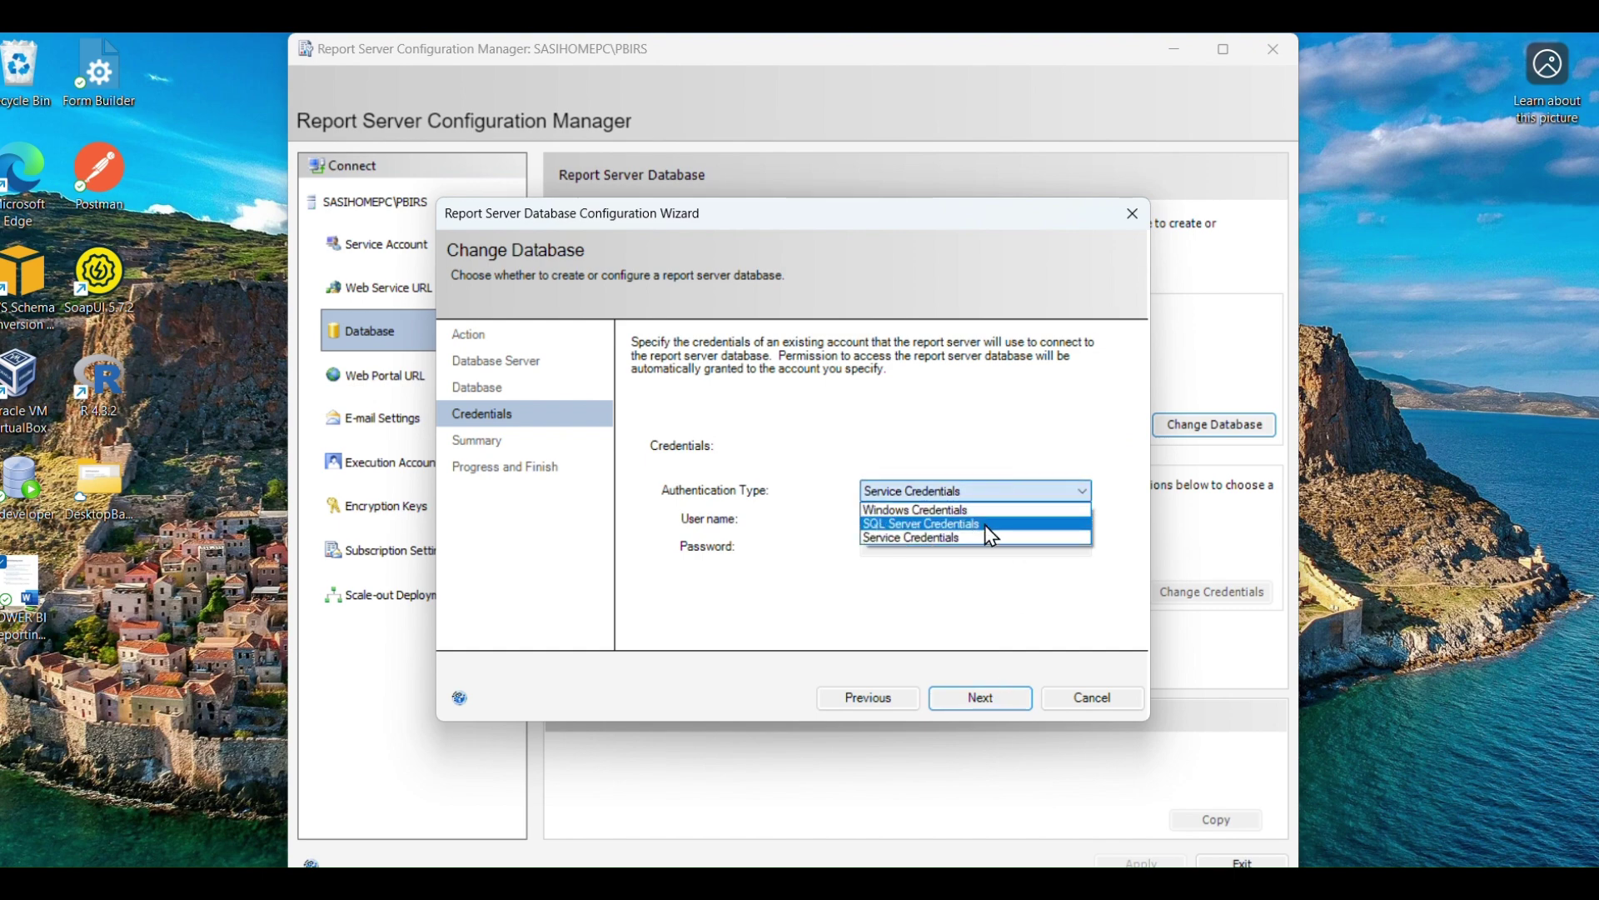
click(989, 524)
click(984, 524)
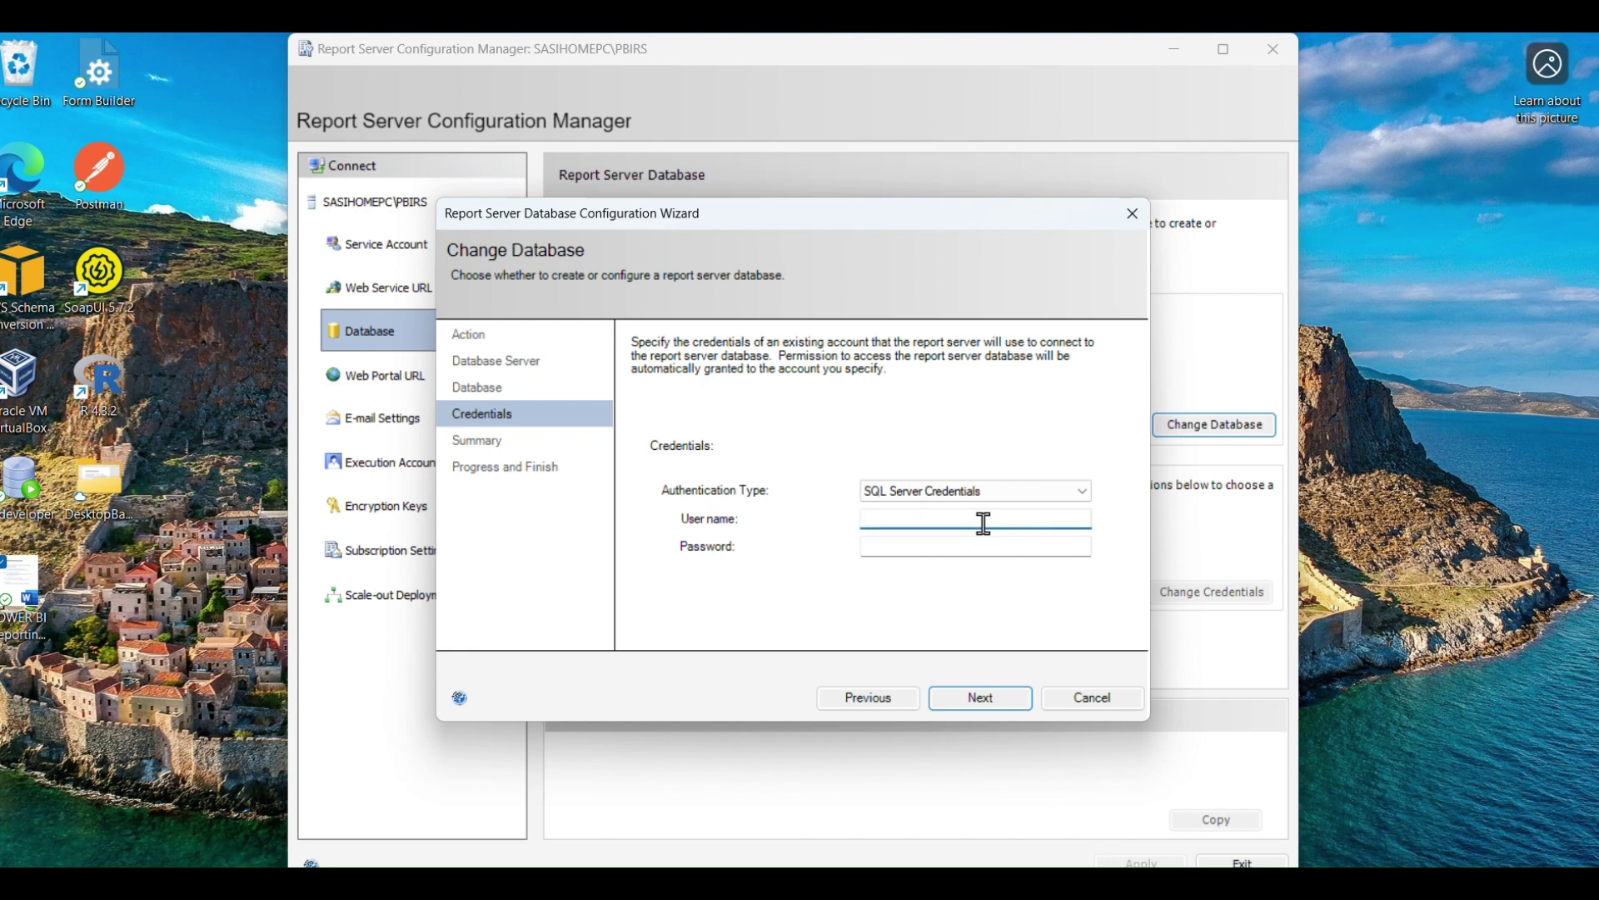
text(sa)
key(Tab)
text(p)
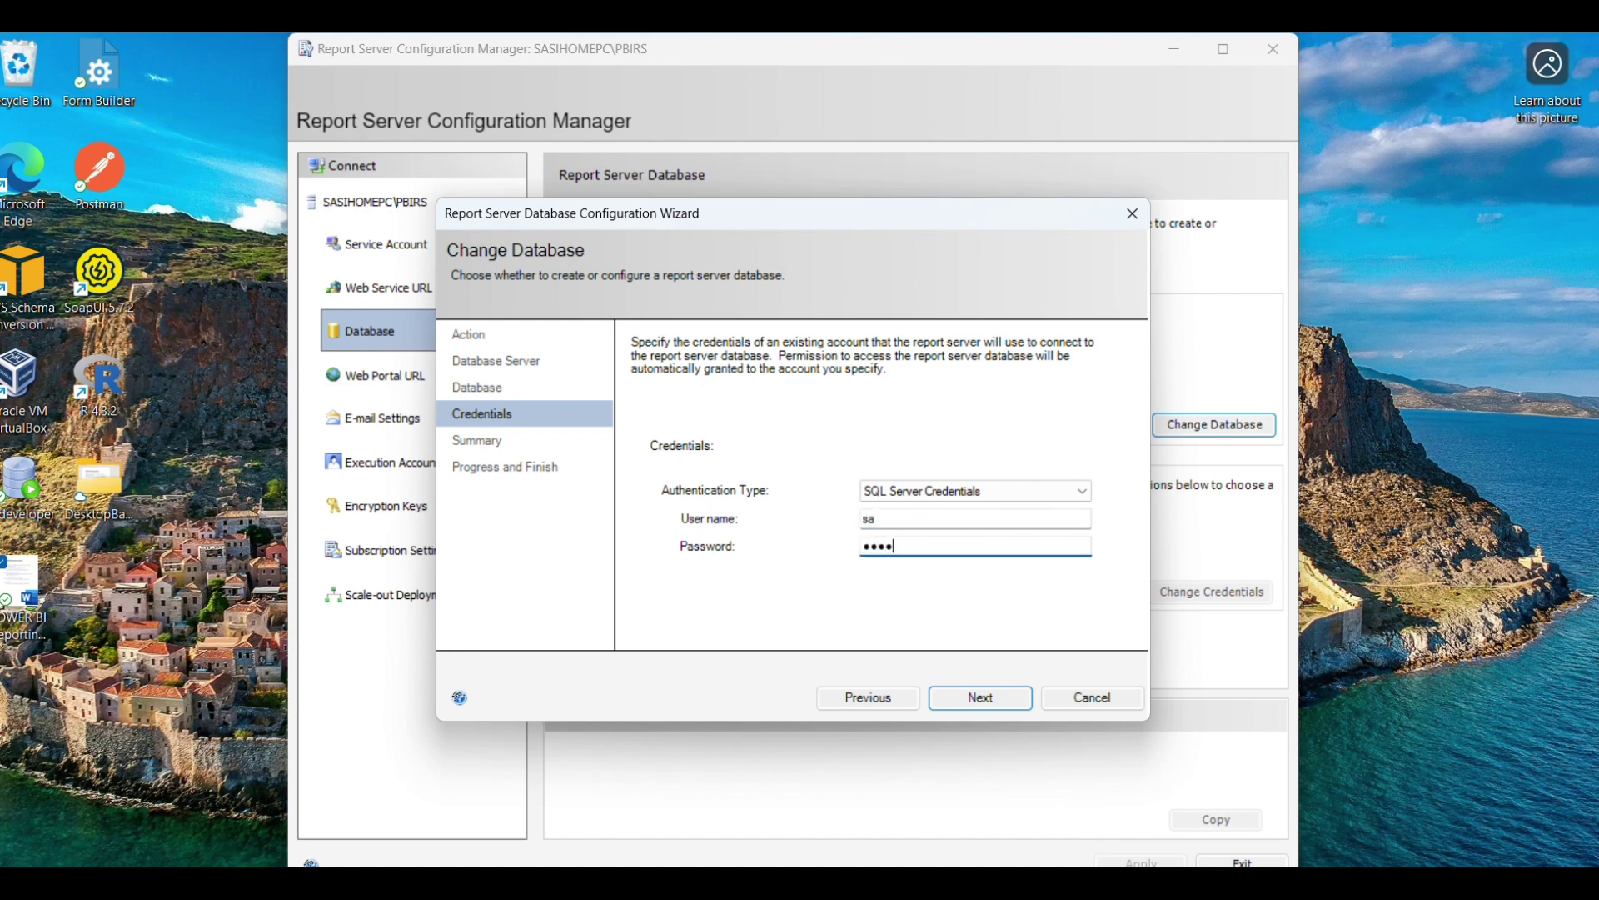
click(1010, 700)
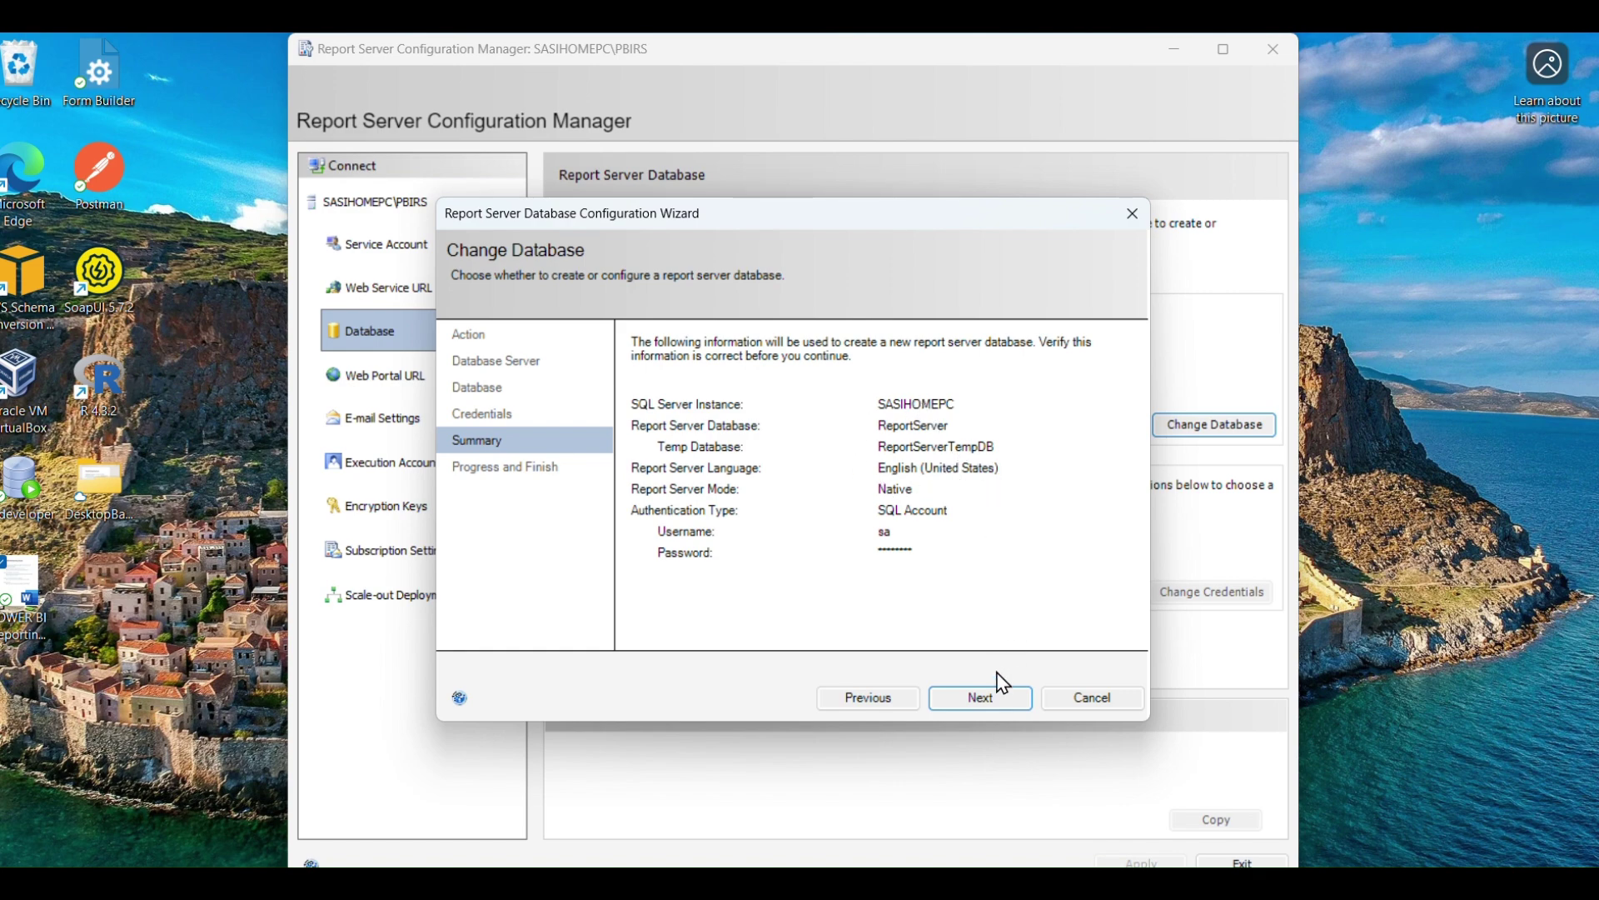
click(997, 705)
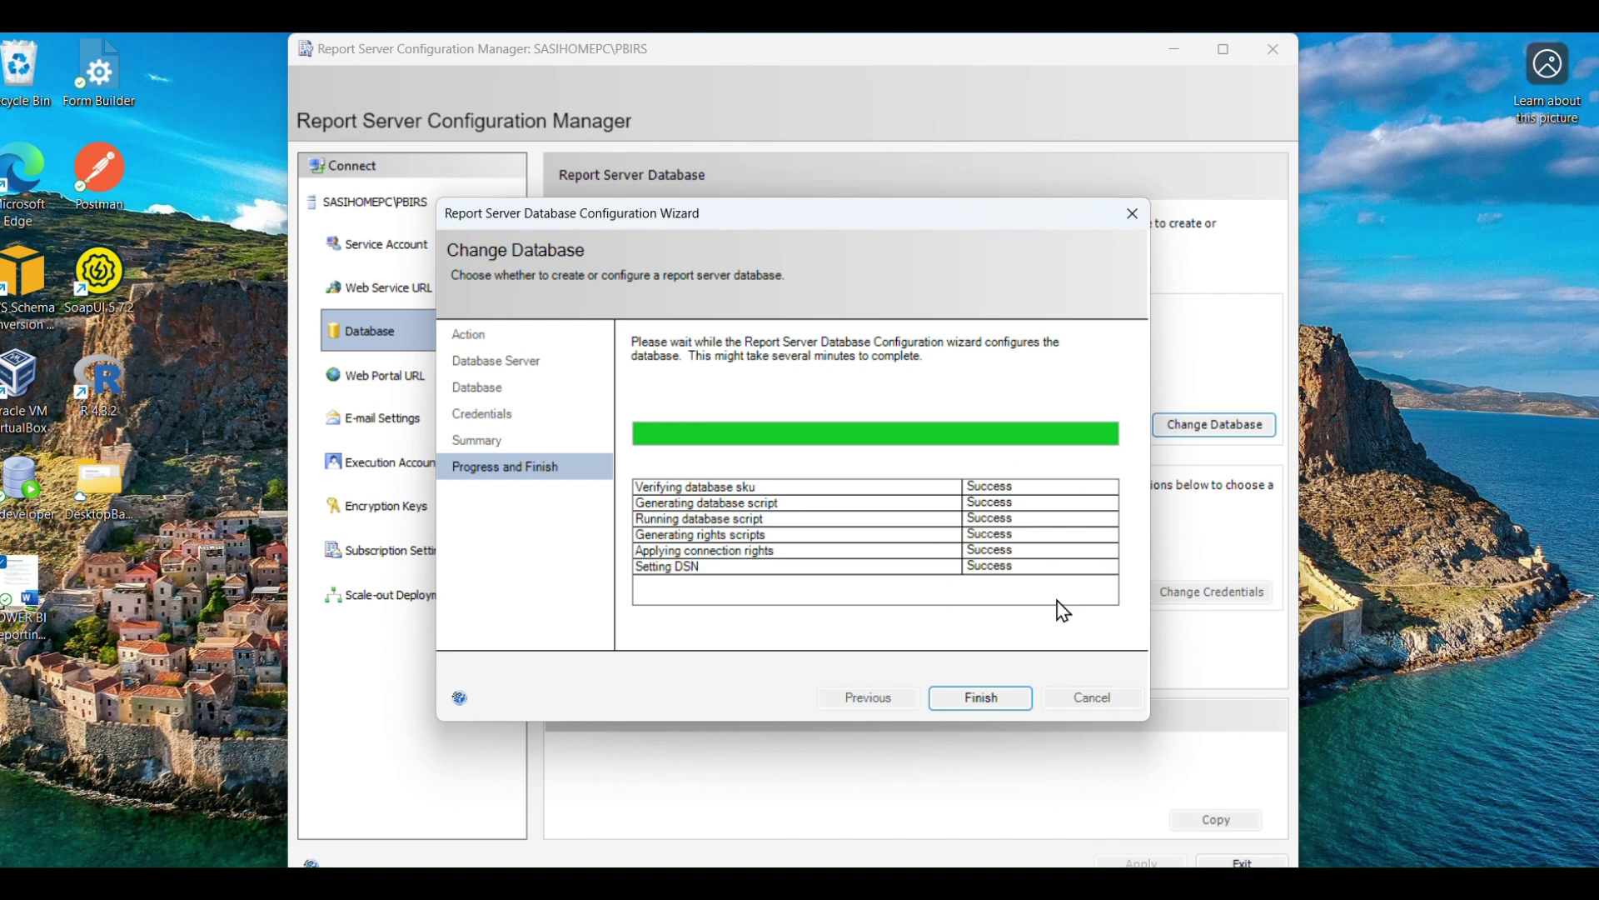
Finish the ReportServer database wizard and move on to the Web Portal URL page.
click(998, 703)
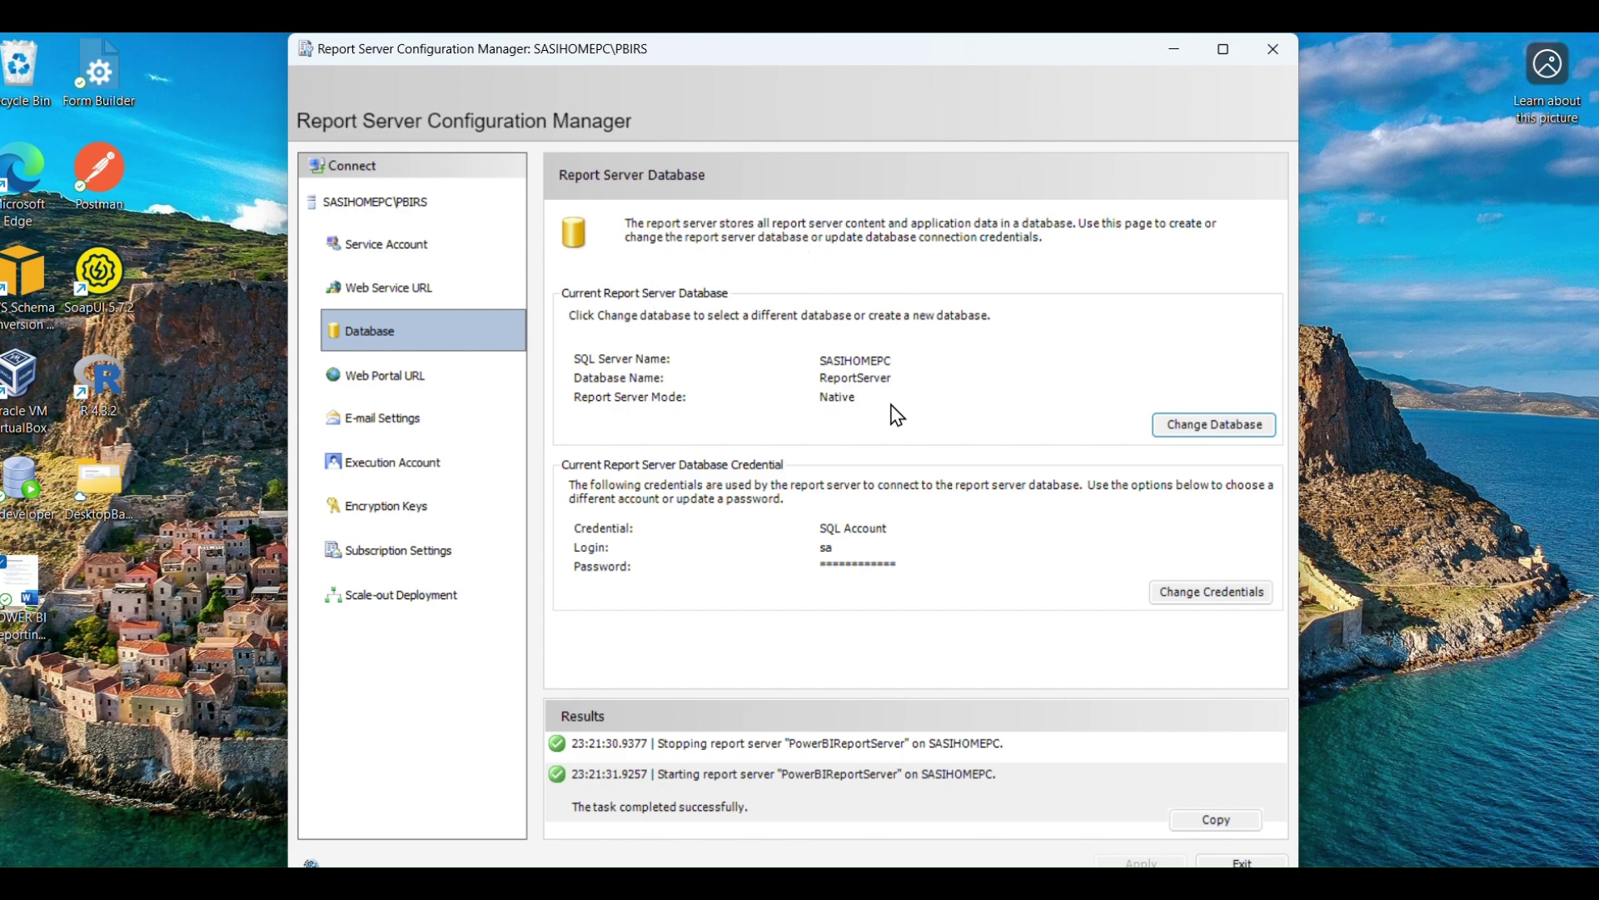
click(411, 380)
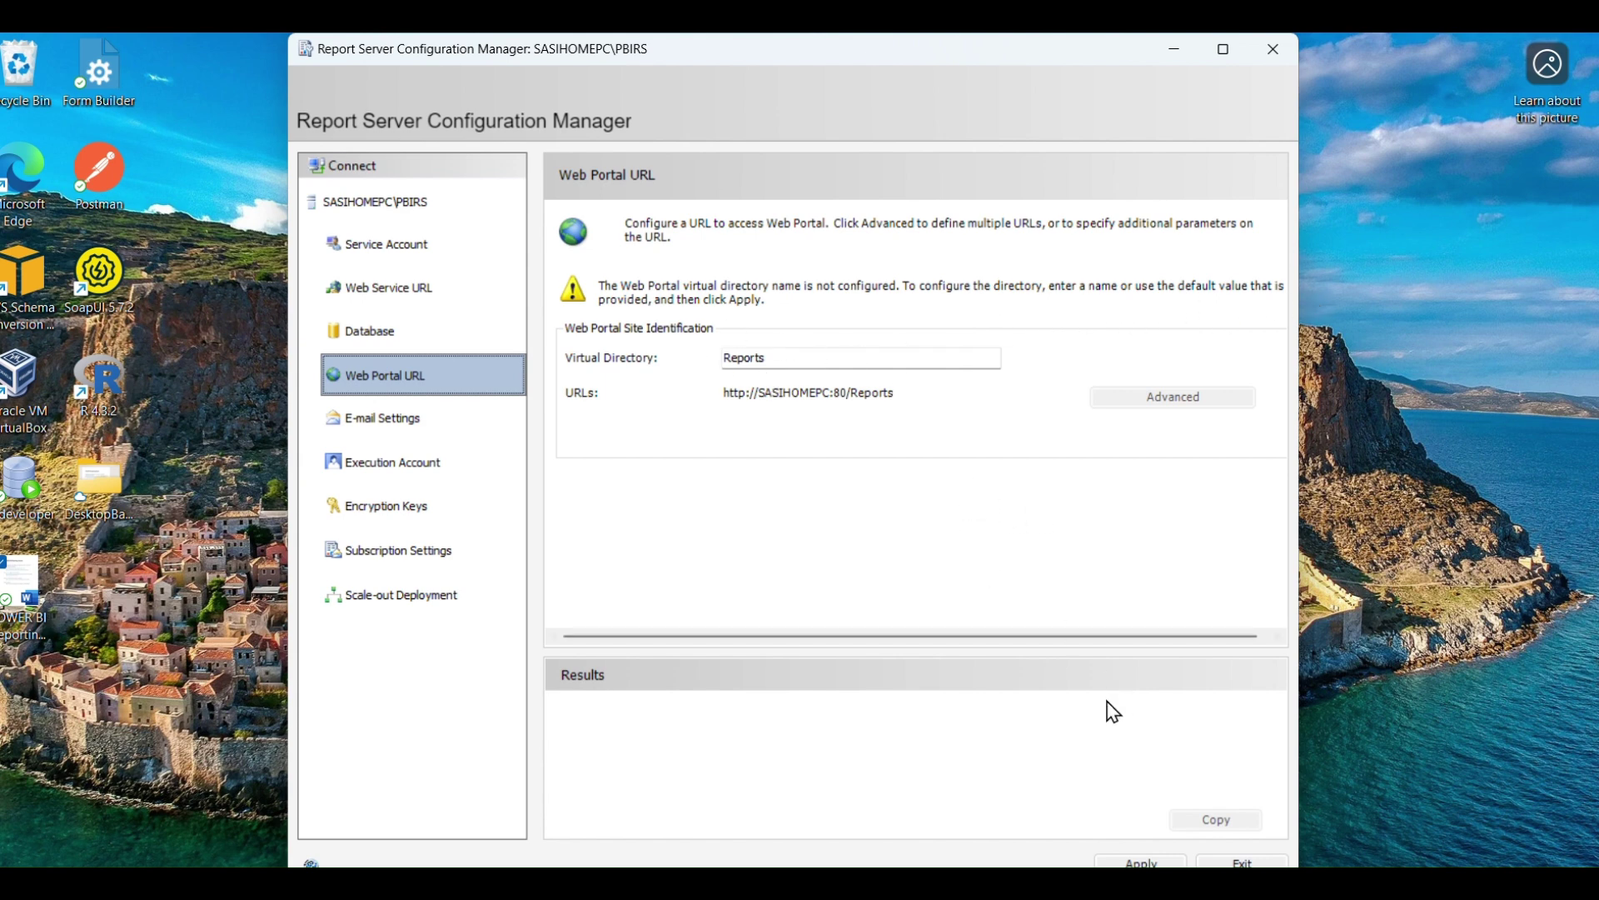
Apply the Reports virtual directory on port 80 and open the portal URL in the browser.
click(1143, 860)
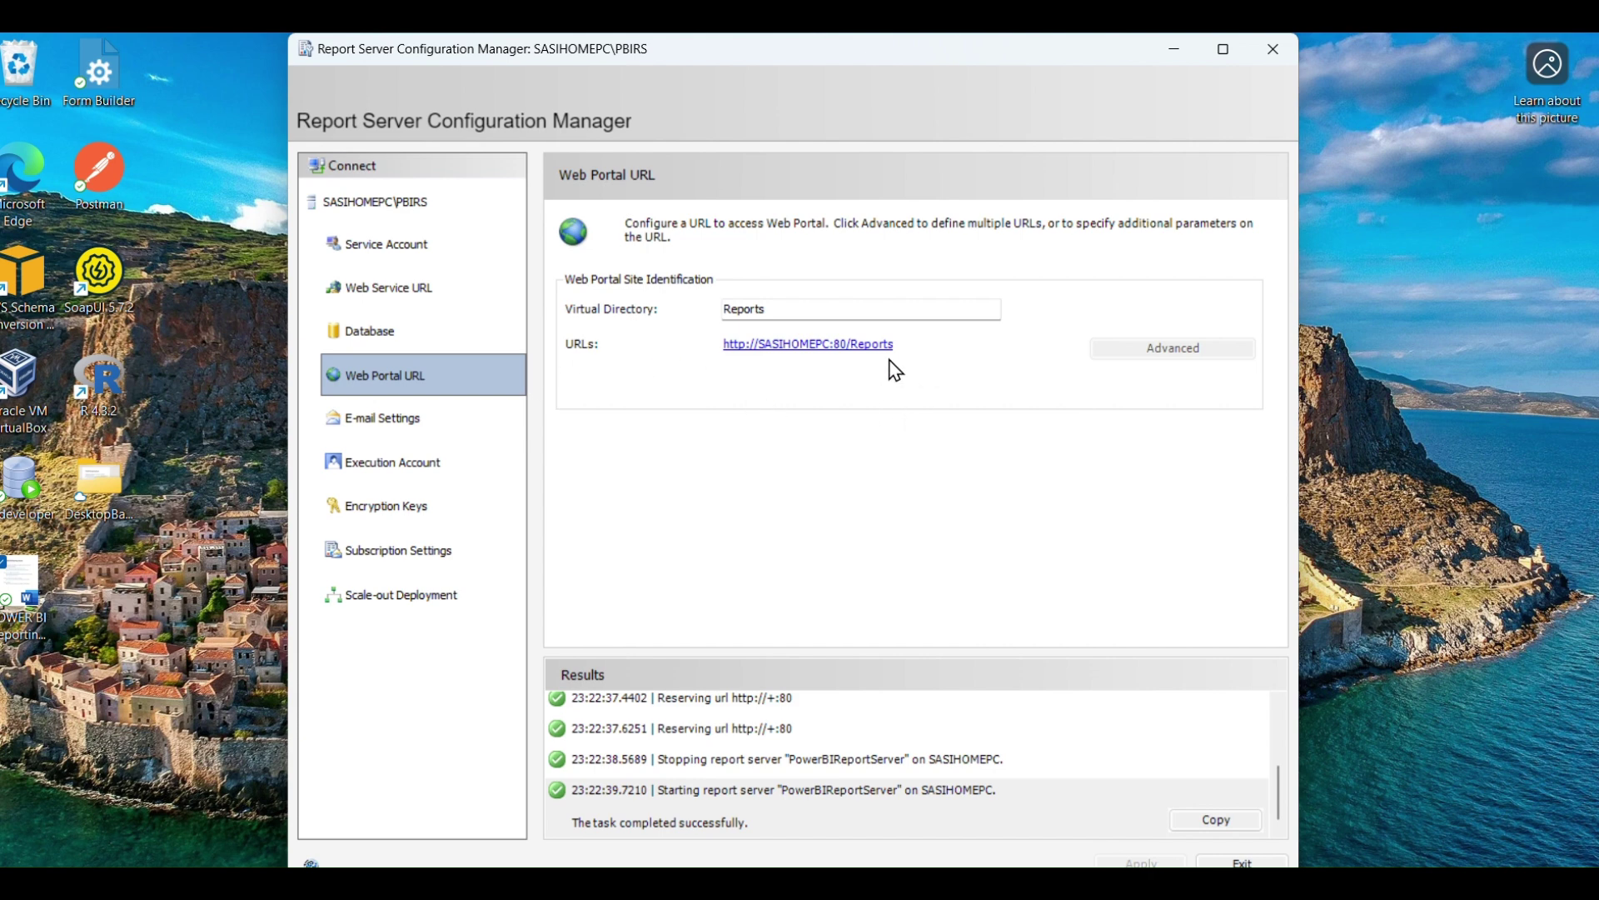
click(817, 345)
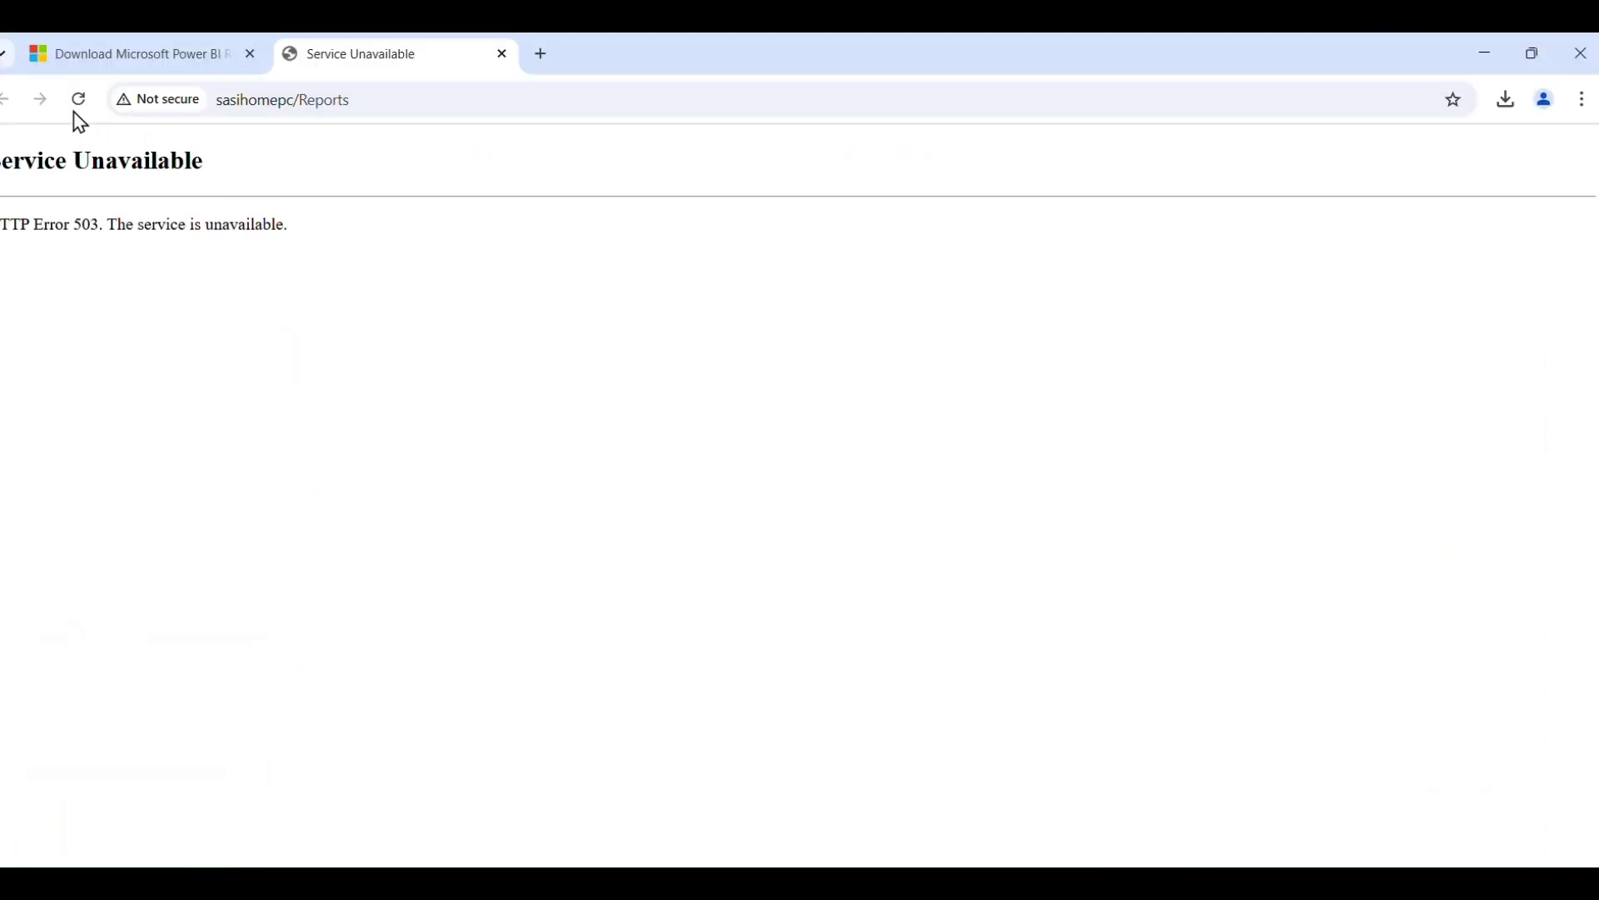
Close the old download tab, reload the Reports portal to its empty Home folder, then return to Word notes.
click(250, 54)
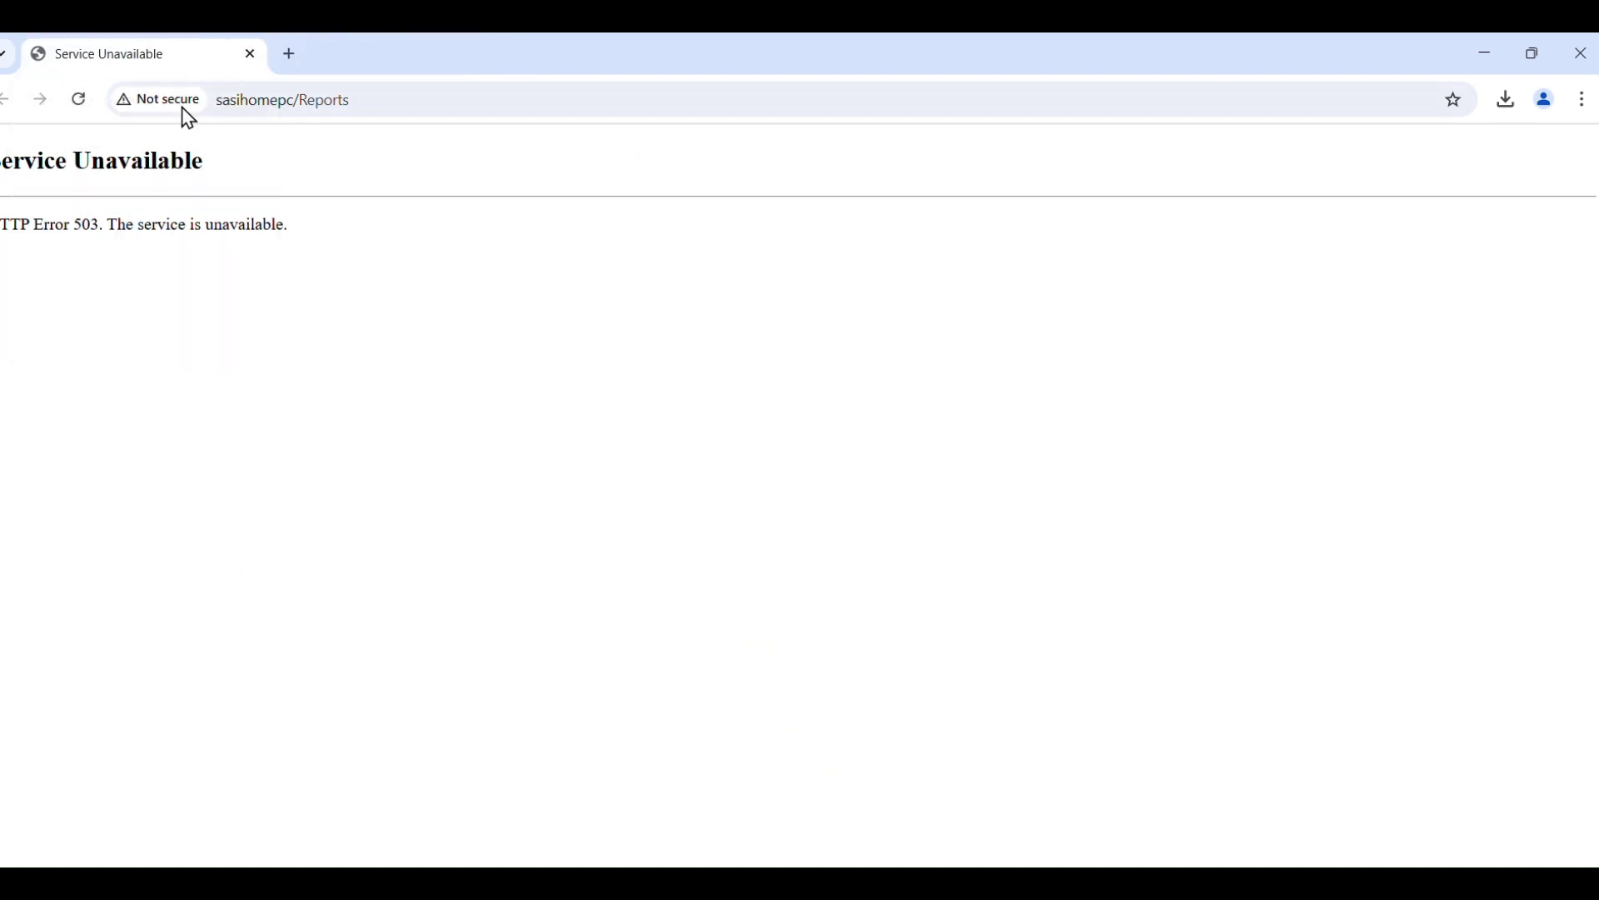
click(83, 102)
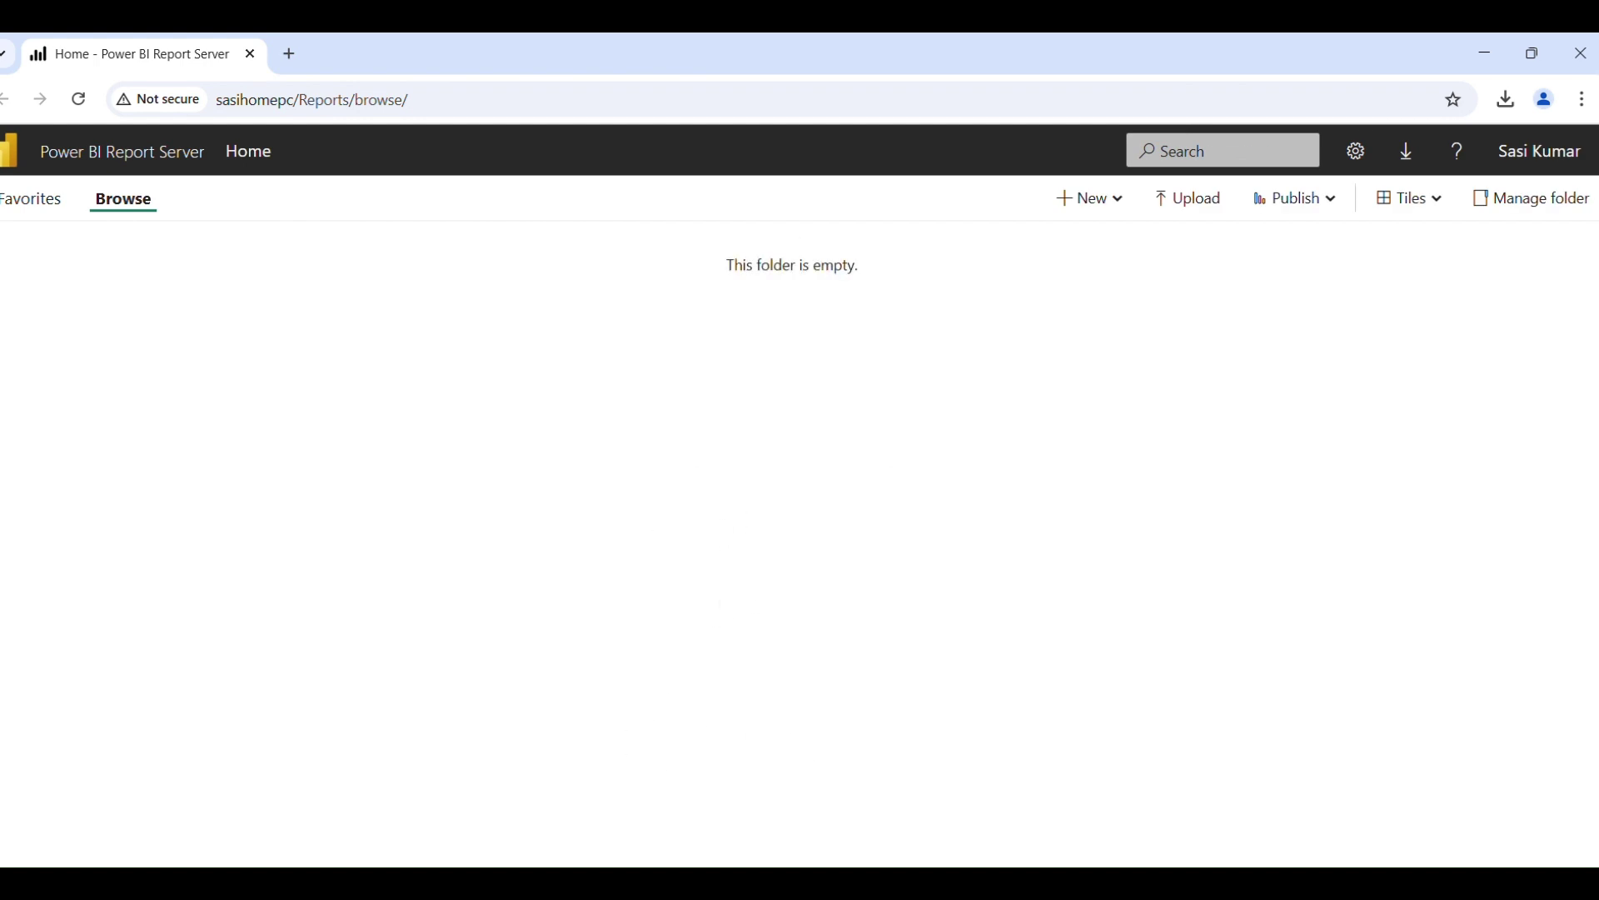
click(510, 883)
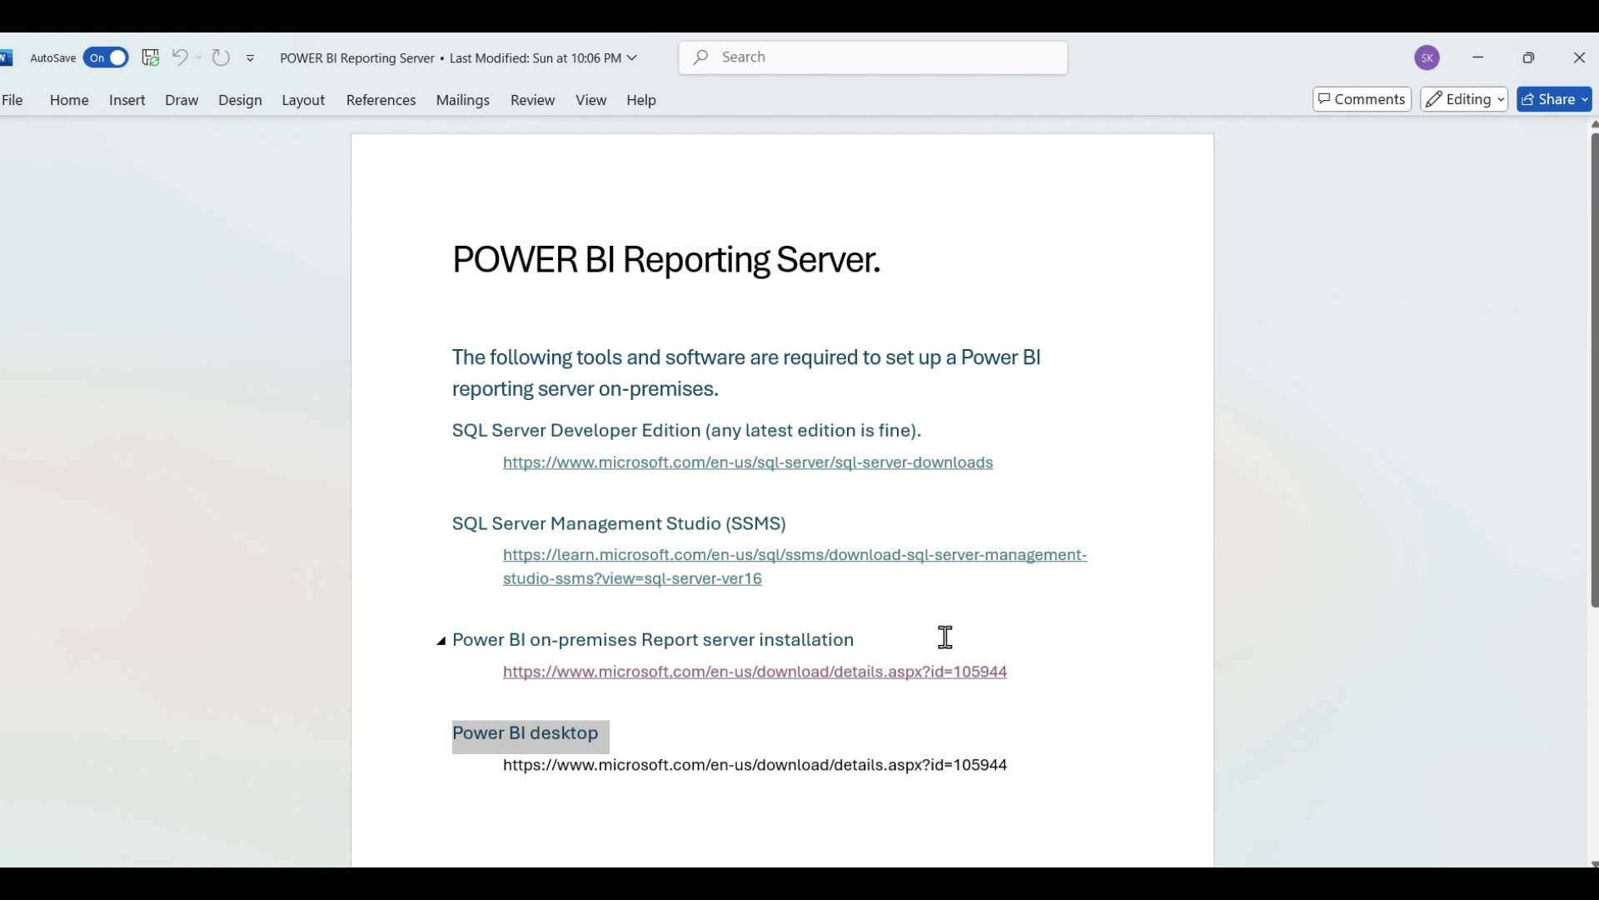
drag(865, 637, 562, 646)
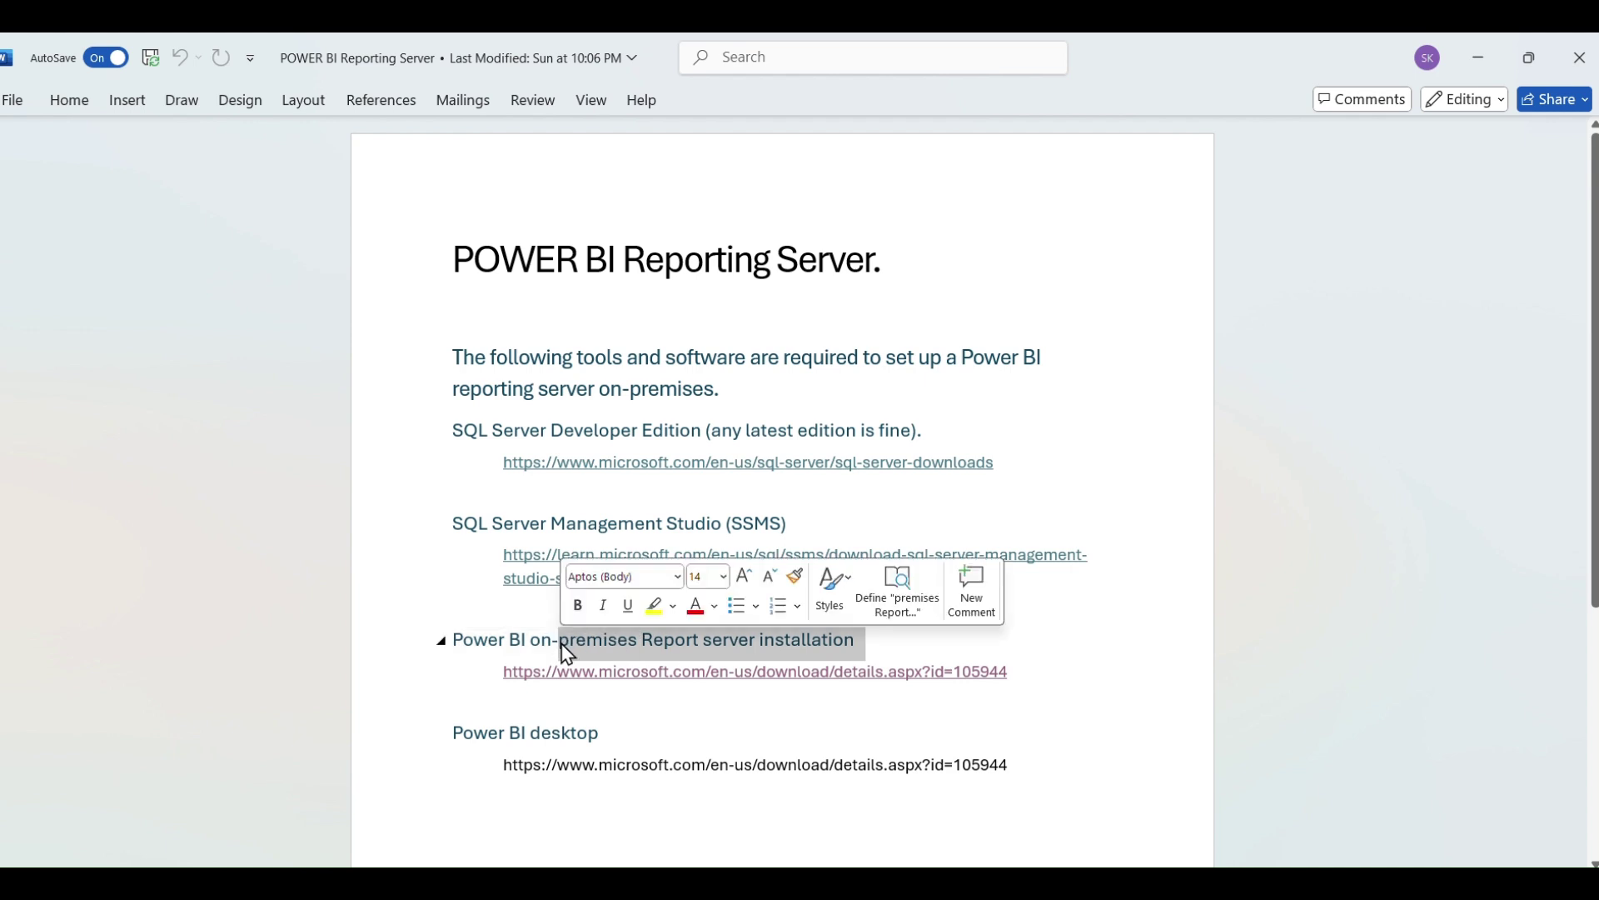
click(941, 745)
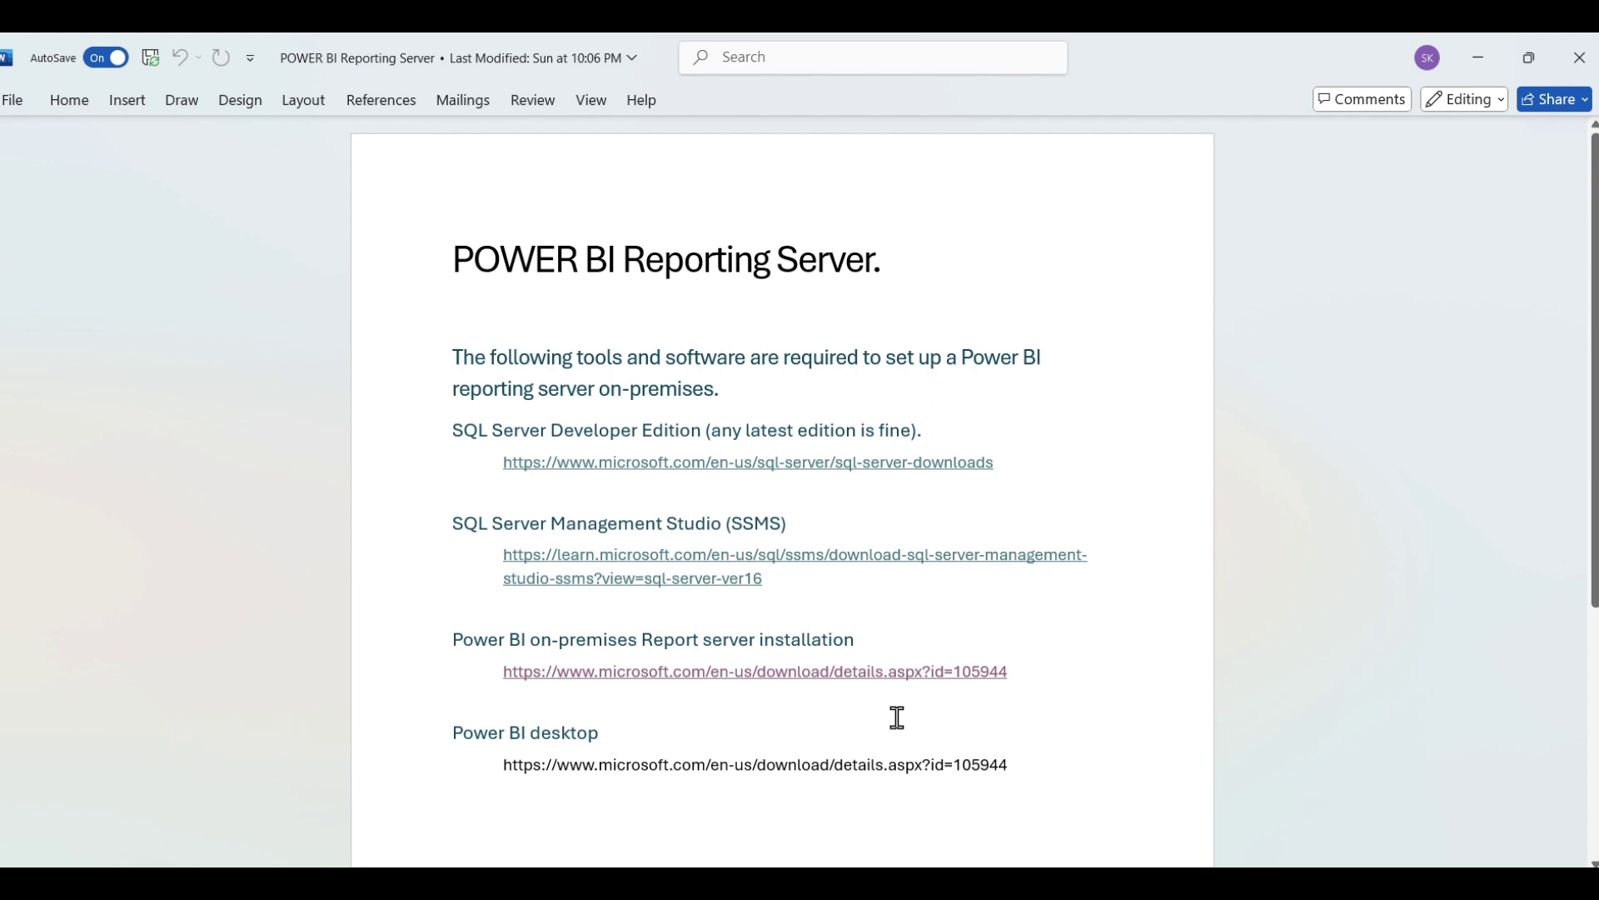
key(alt+Tab)
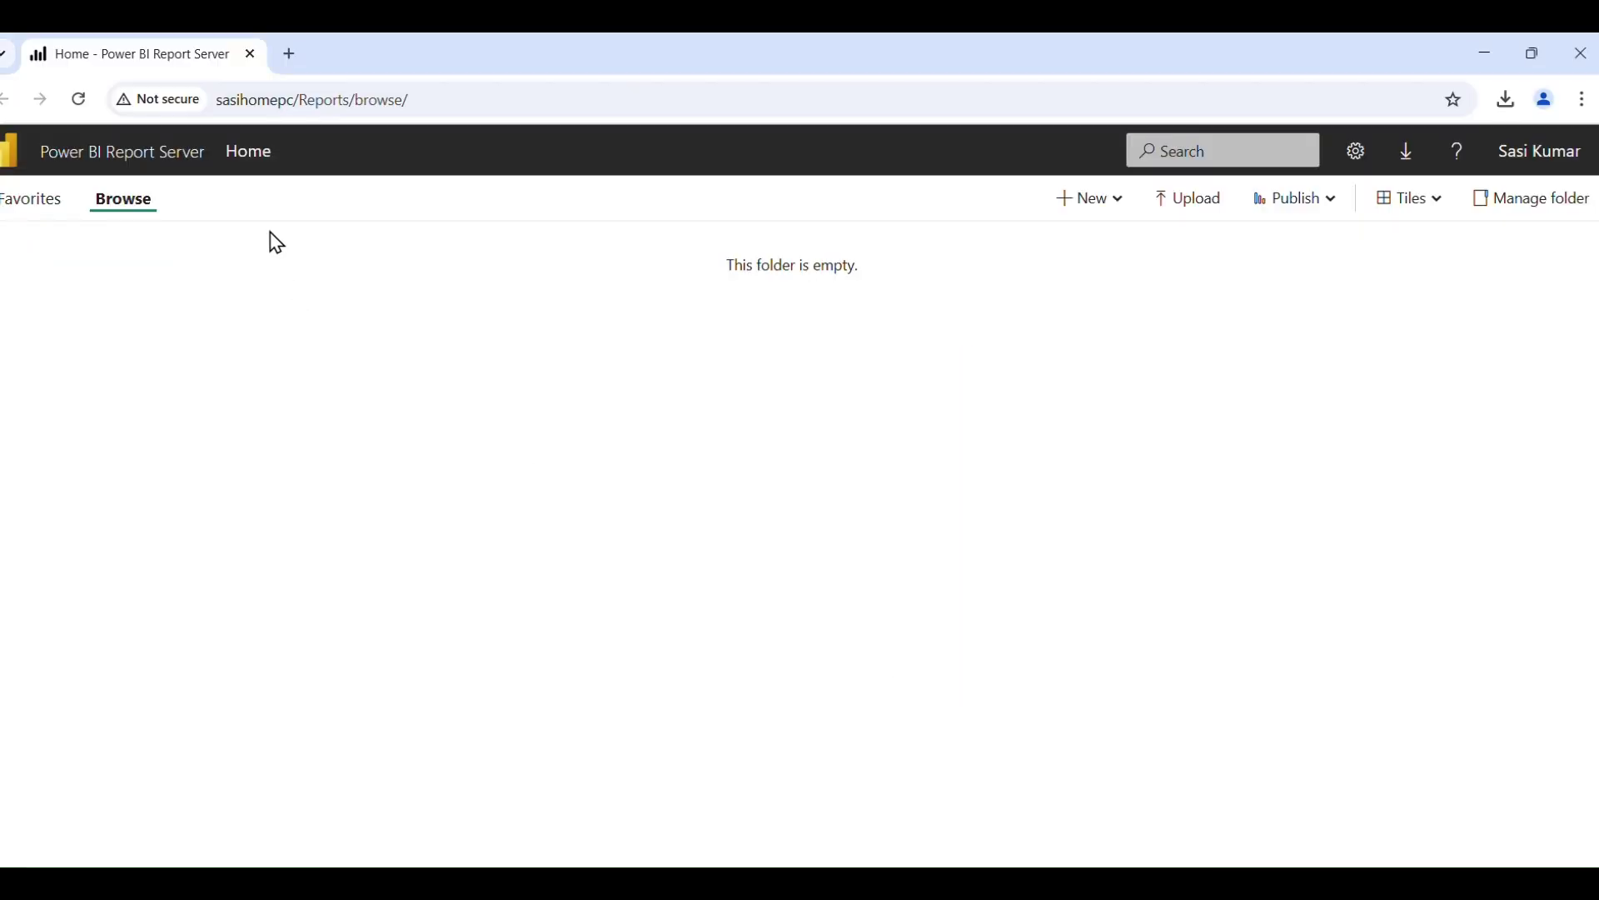
click(644, 867)
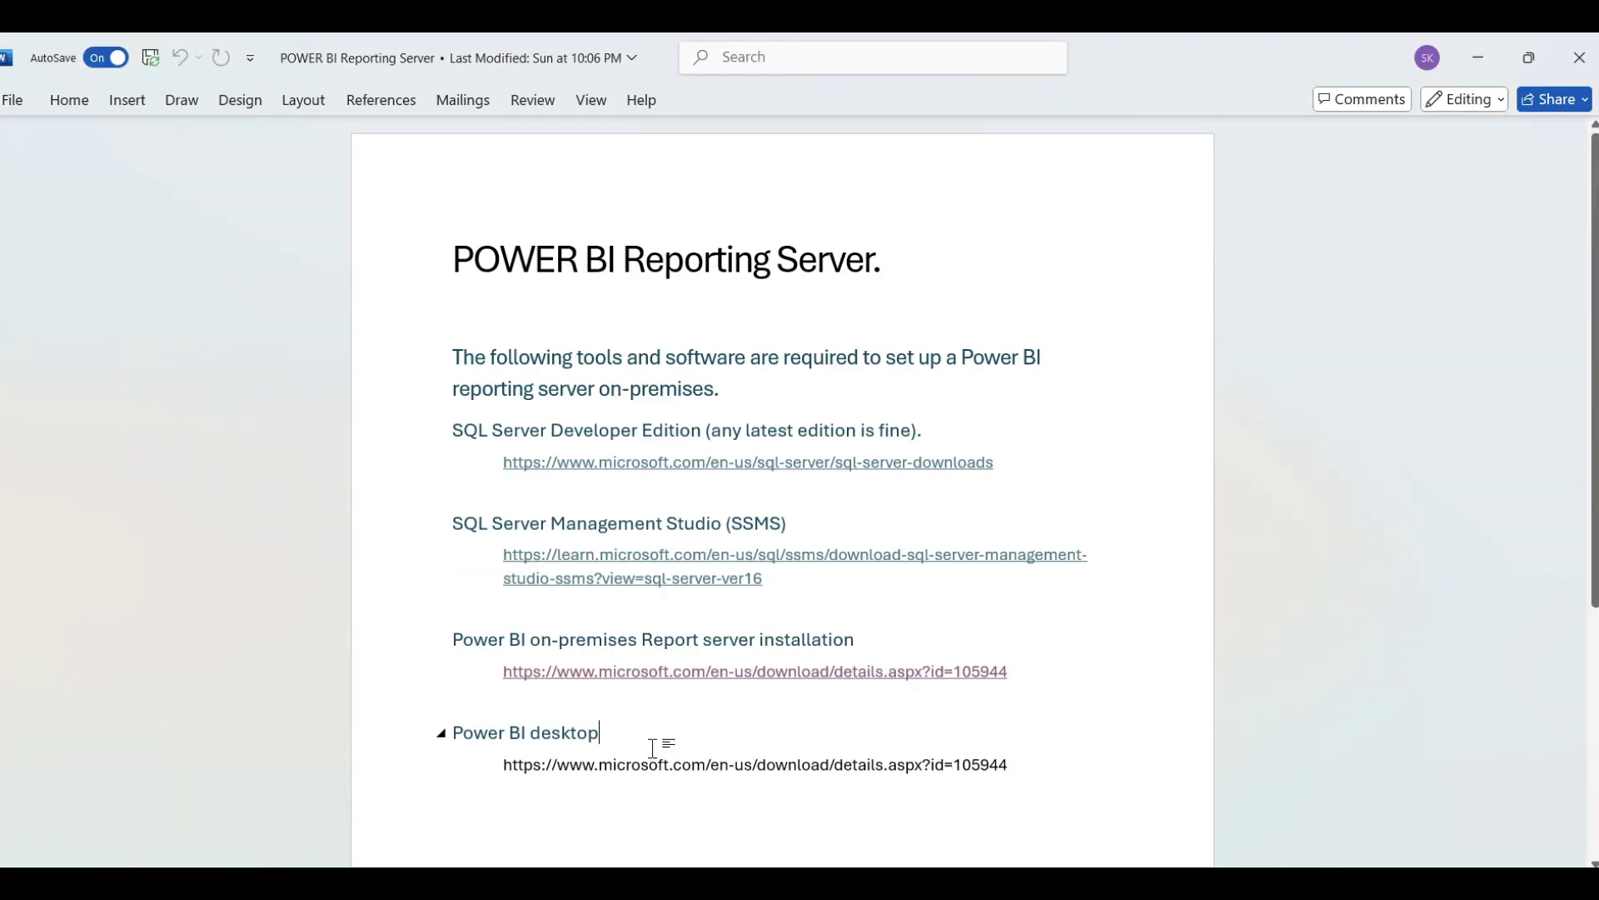
drag(624, 729, 492, 730)
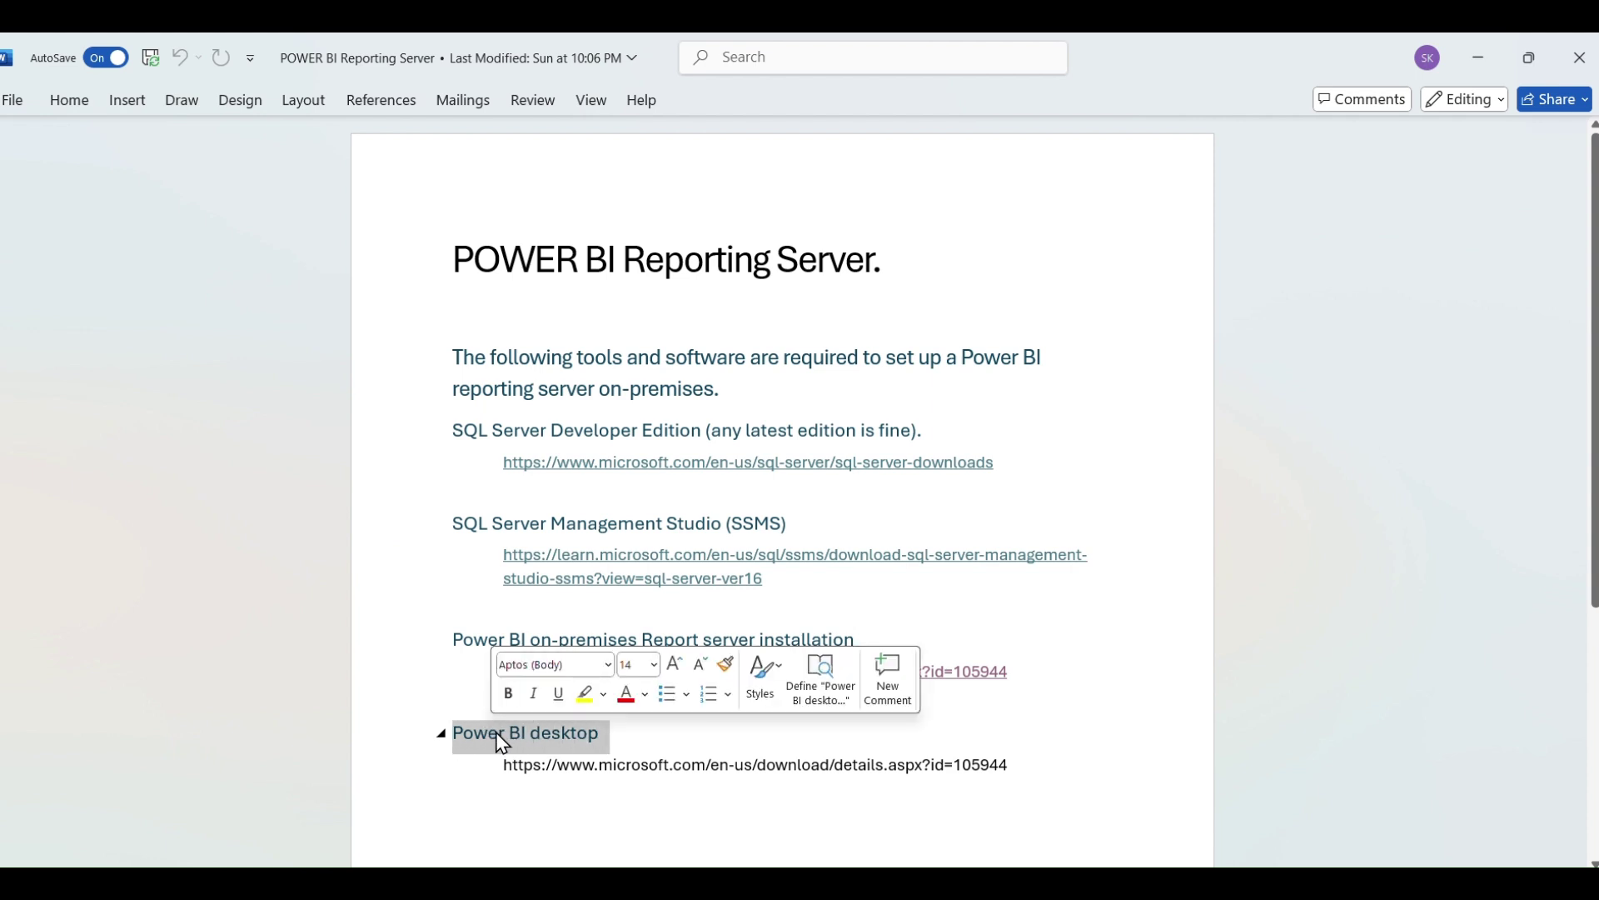
click(676, 743)
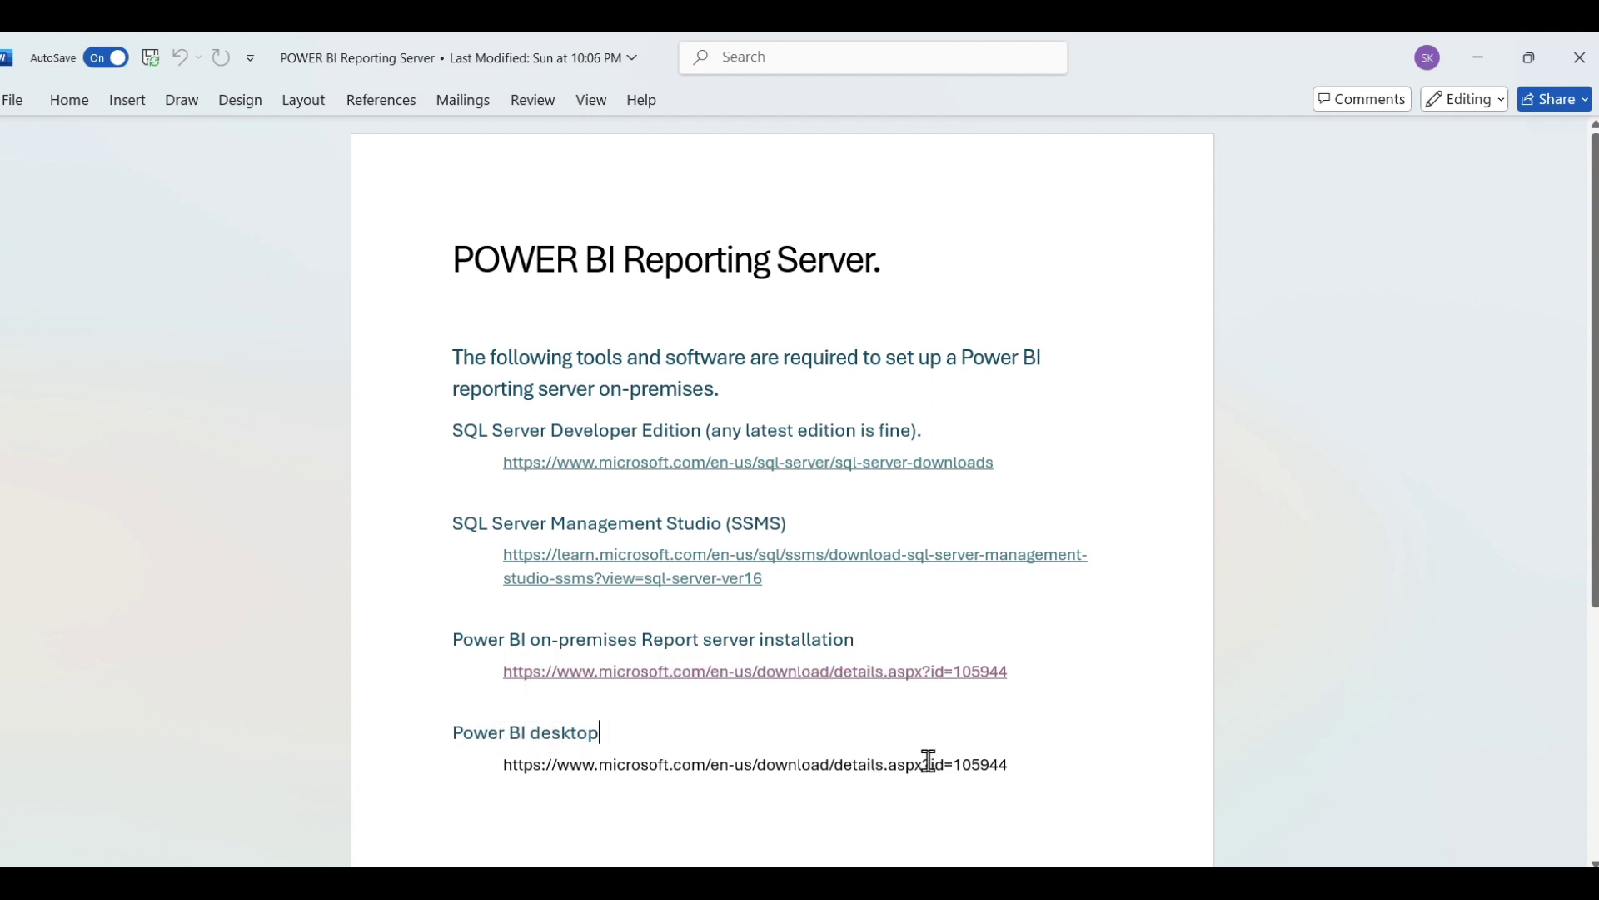
mouse_move(1033, 767)
mouse_down()
mouse_move(607, 764)
mouse_move(537, 748)
mouse_move(1046, 761)
mouse_up()
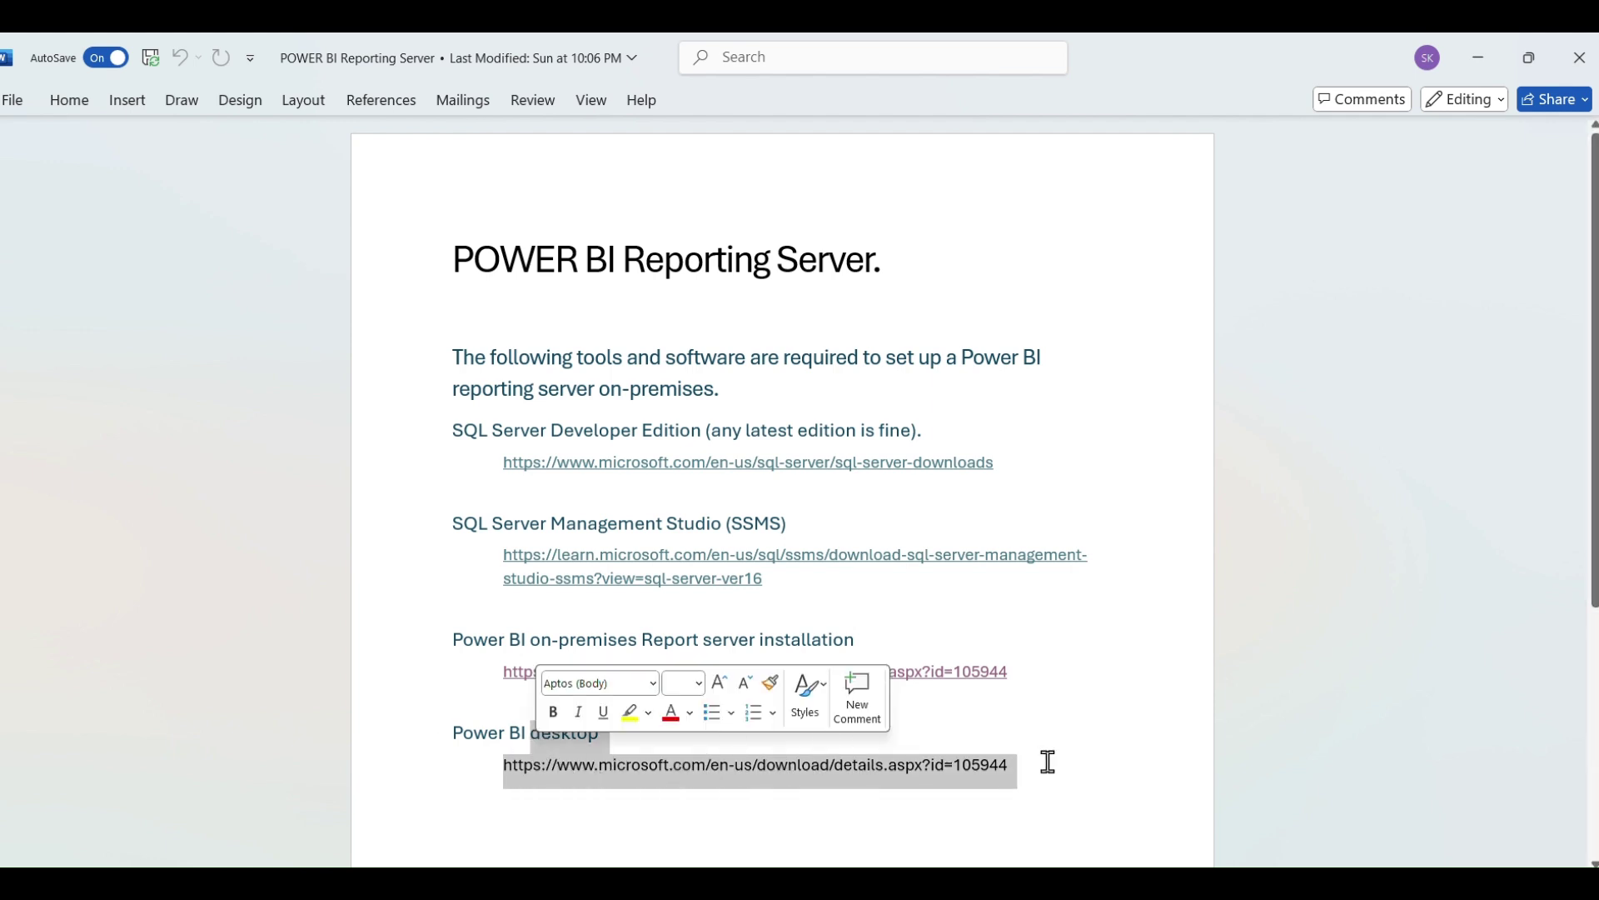
click(1062, 767)
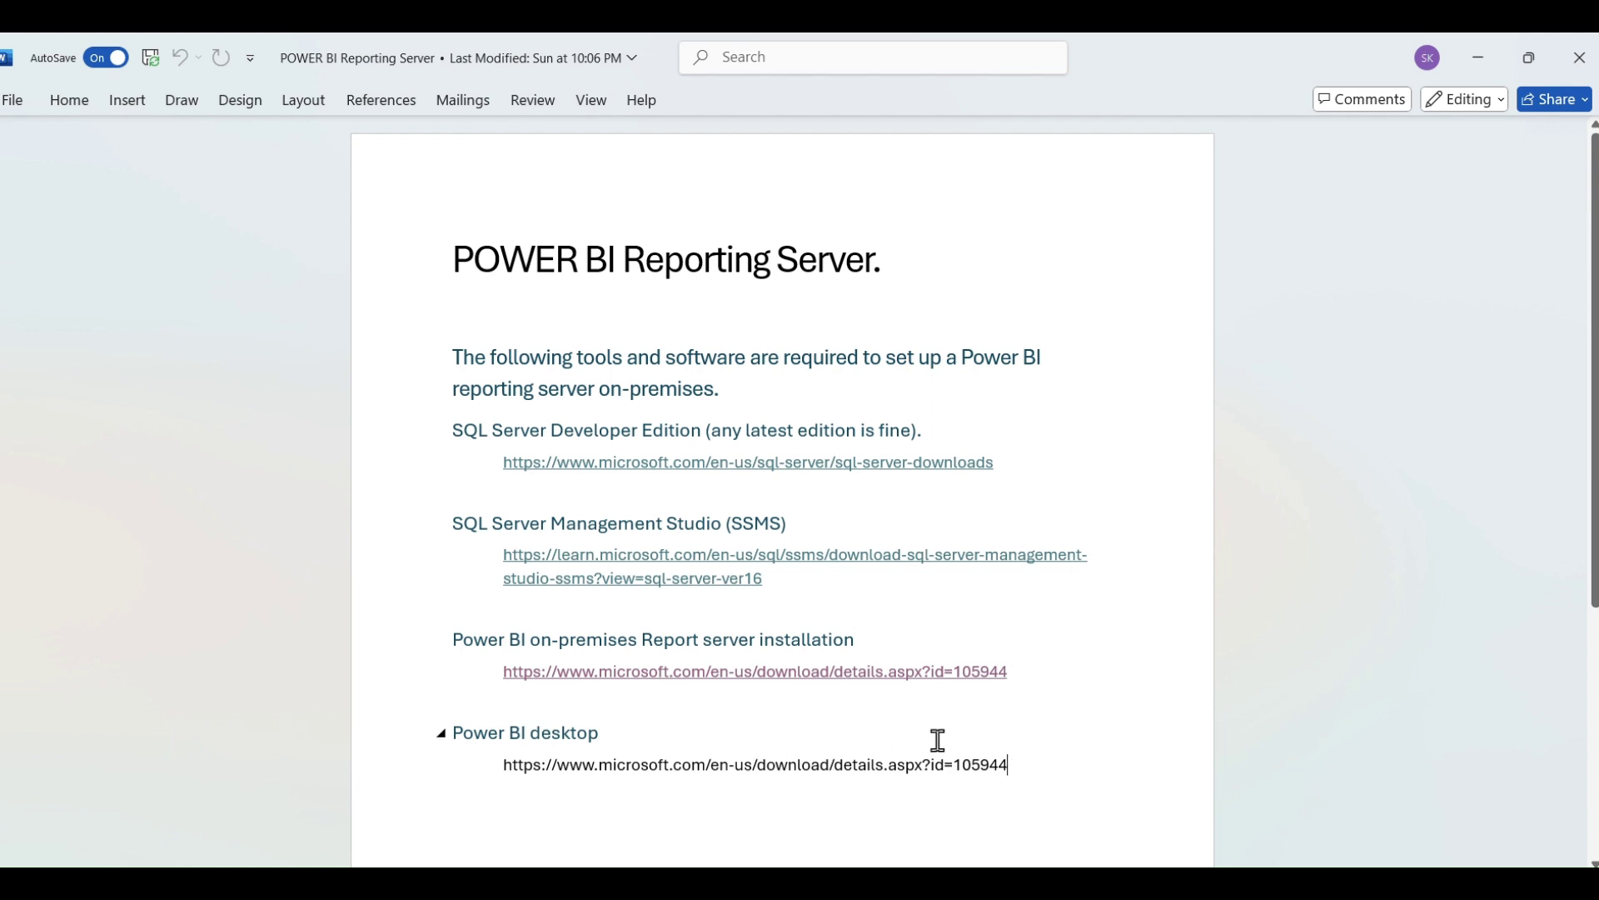
drag(1018, 768, 489, 743)
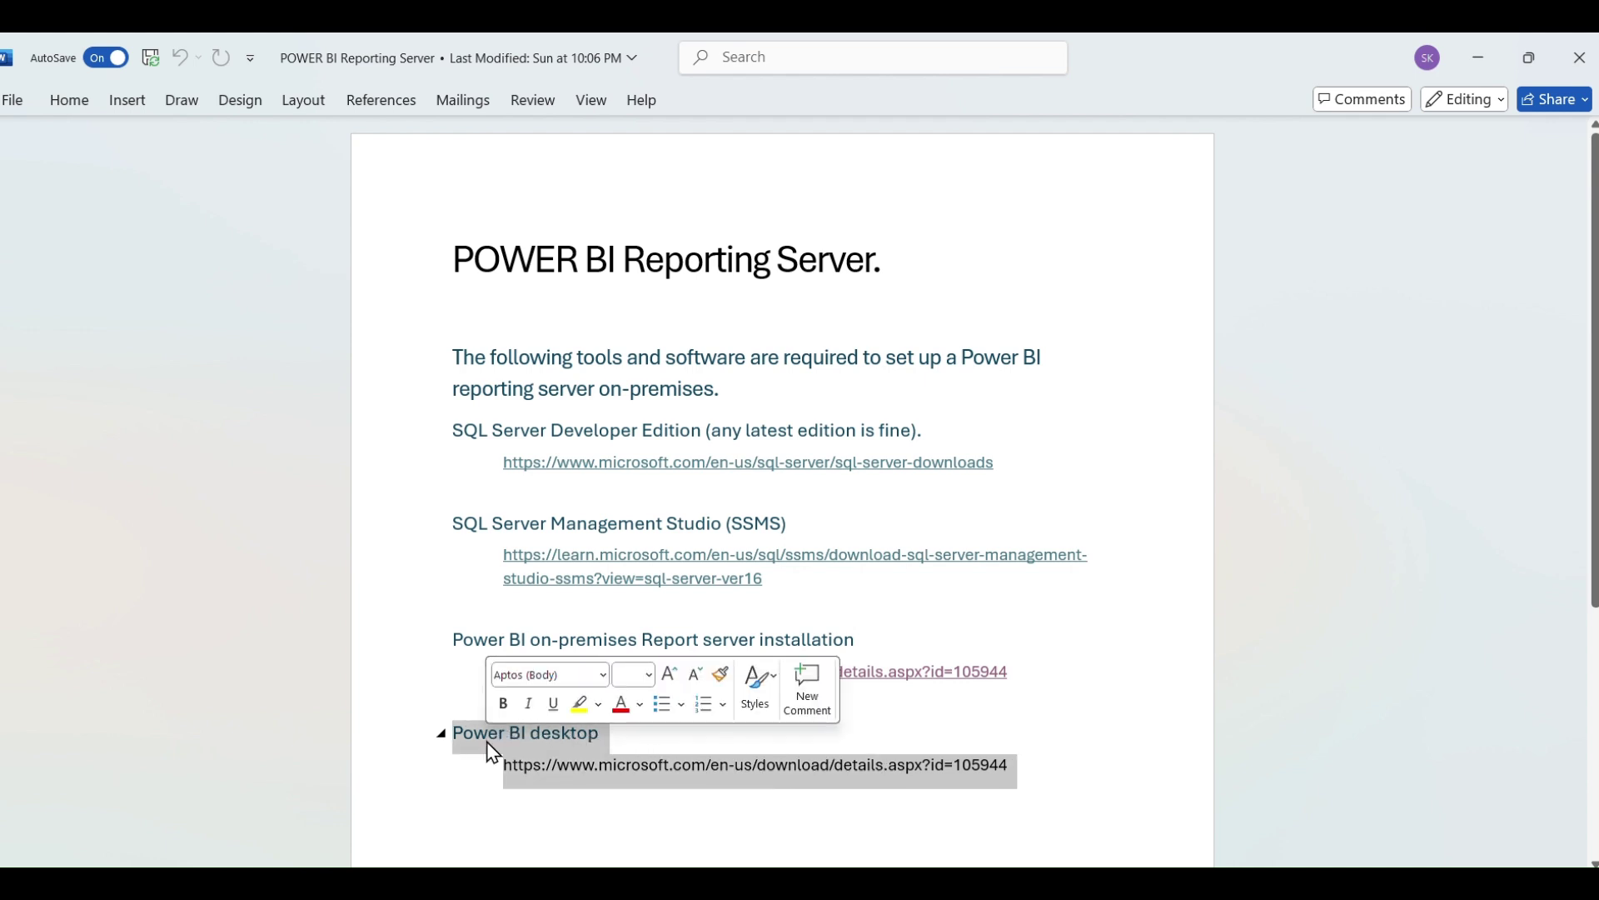
click(1080, 773)
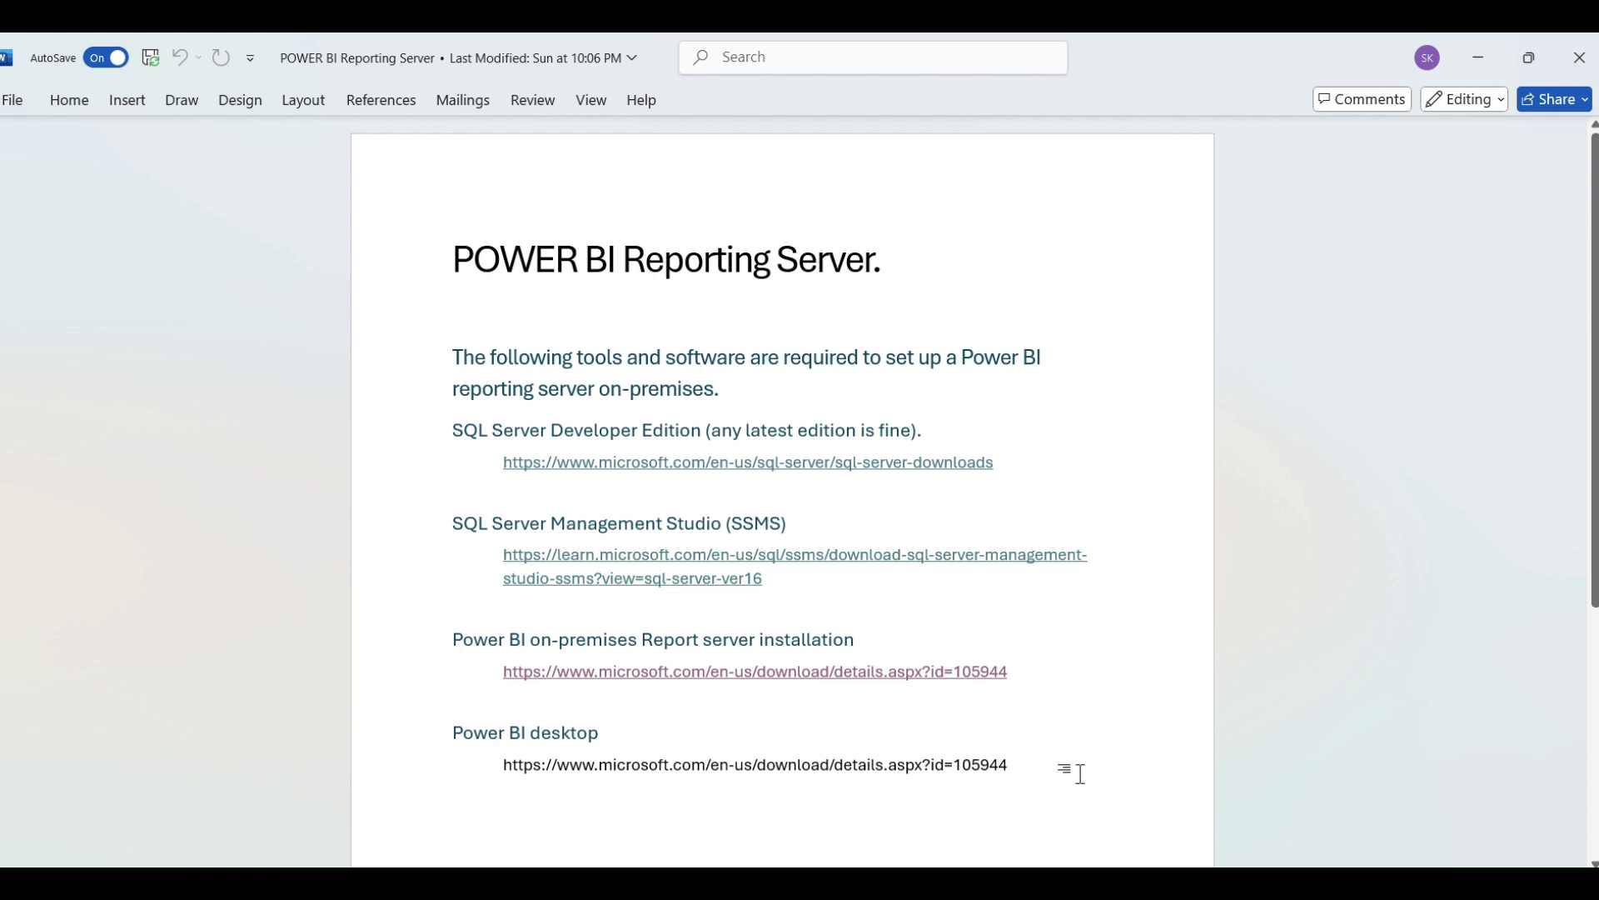